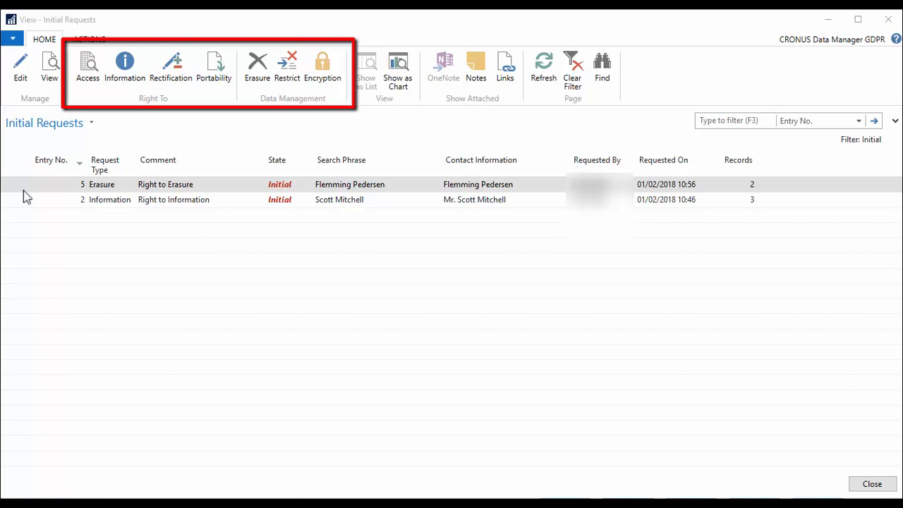
Open the GDPR table setup and bring up the Customer table's configuration for editing
{"action": "left_click", "coordinate": [79, 41]}
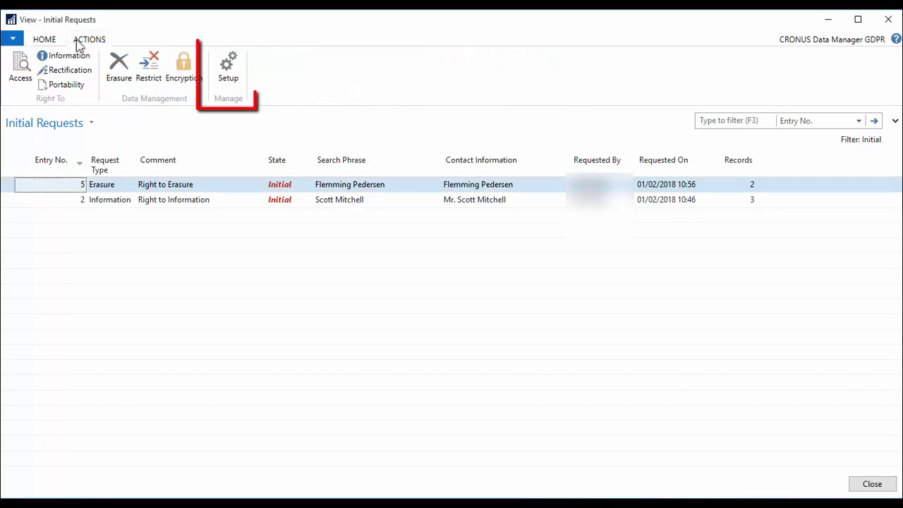
{"action": "left_click", "coordinate": [230, 79]}
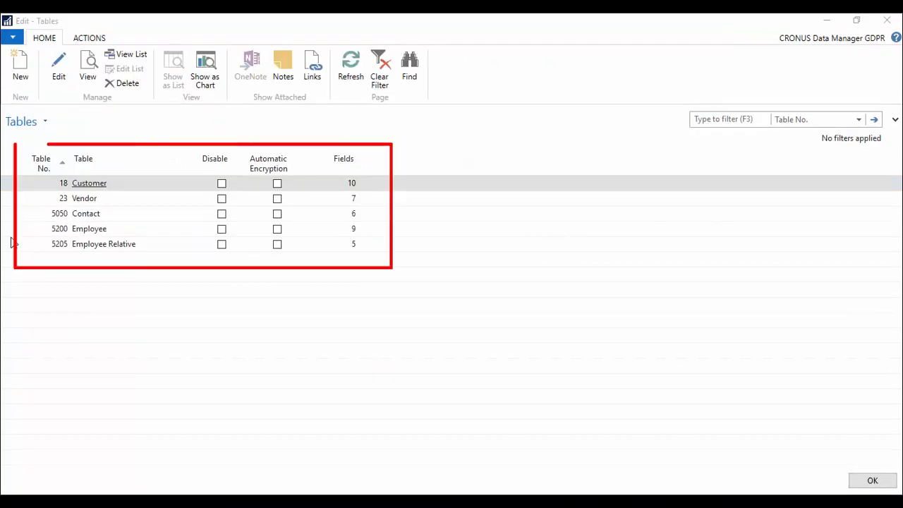
{"action": "left_click", "coordinate": [60, 74]}
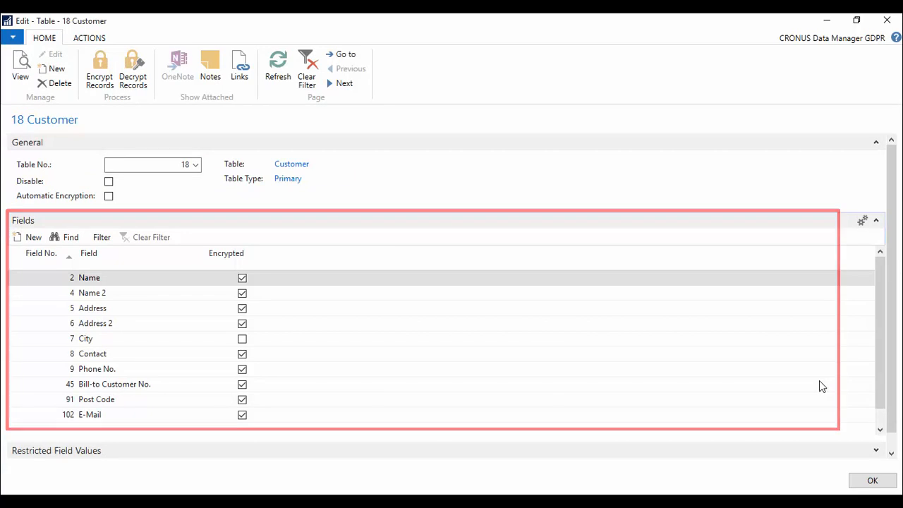
Examine the Customer table's restricted field values, leaving the Fields and Restricted Field Values sections collapsed
{"action": "left_click", "coordinate": [876, 220]}
{"action": "left_click", "coordinate": [888, 240]}
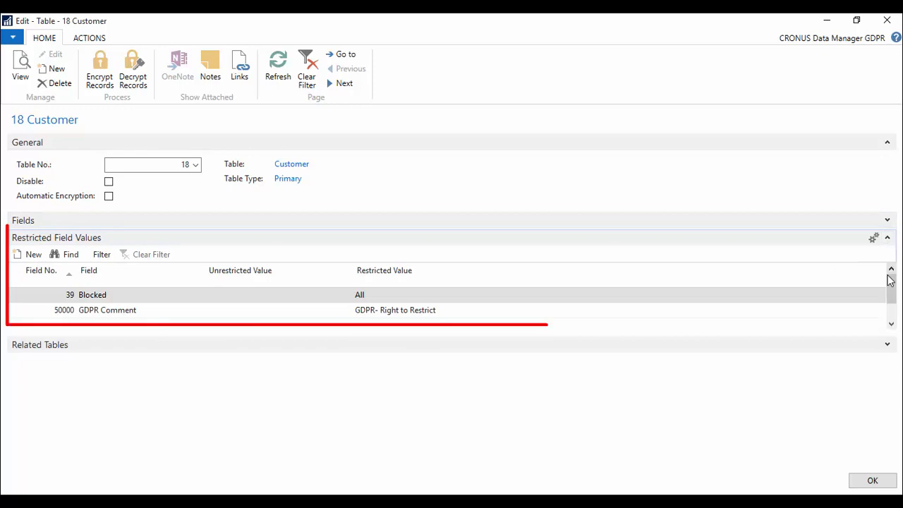
{"action": "left_click", "coordinate": [888, 238]}
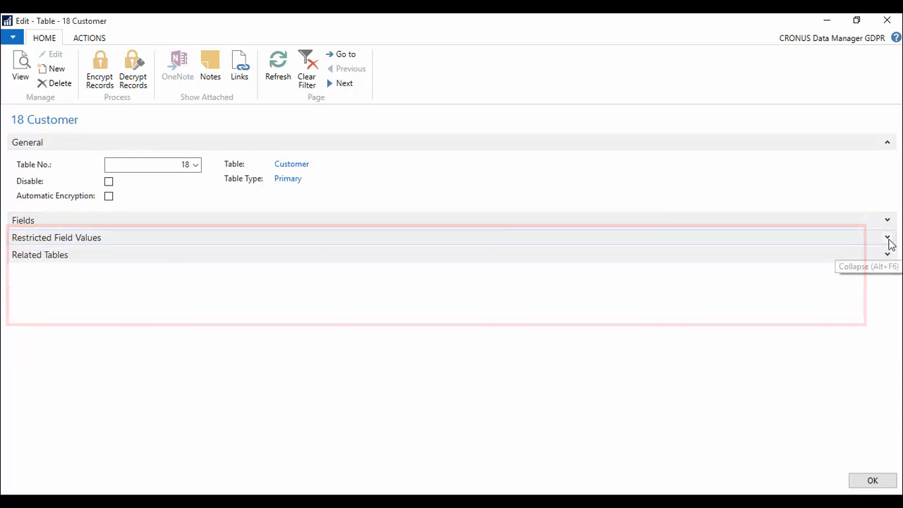
Enable the Sales Header related table for Customer by clearing its Disable setting, and close the setup
{"action": "left_click", "coordinate": [890, 257]}
{"action": "left_click_drag", "start_coordinate": [892, 297], "coordinate": [891, 331]}
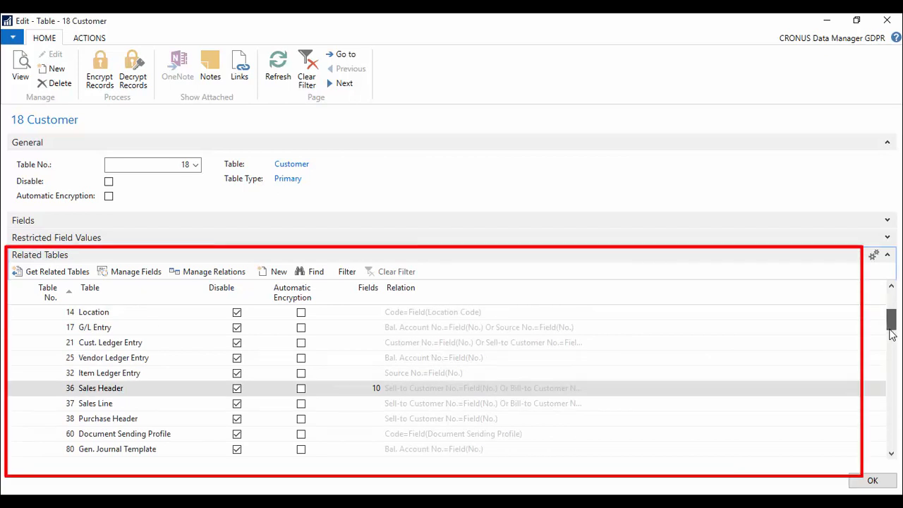
{"action": "left_click_drag", "start_coordinate": [892, 335], "coordinate": [892, 339]}
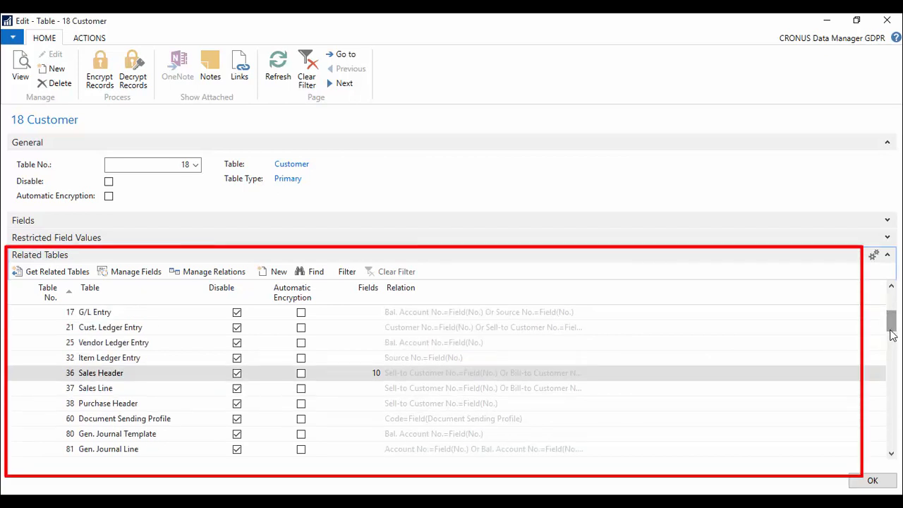
{"action": "left_click", "coordinate": [236, 376]}
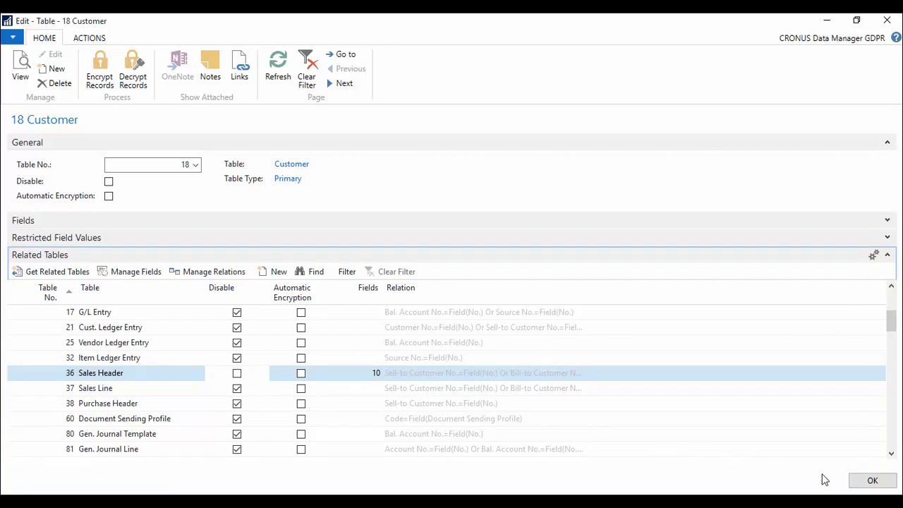
{"action": "left_click", "coordinate": [871, 482]}
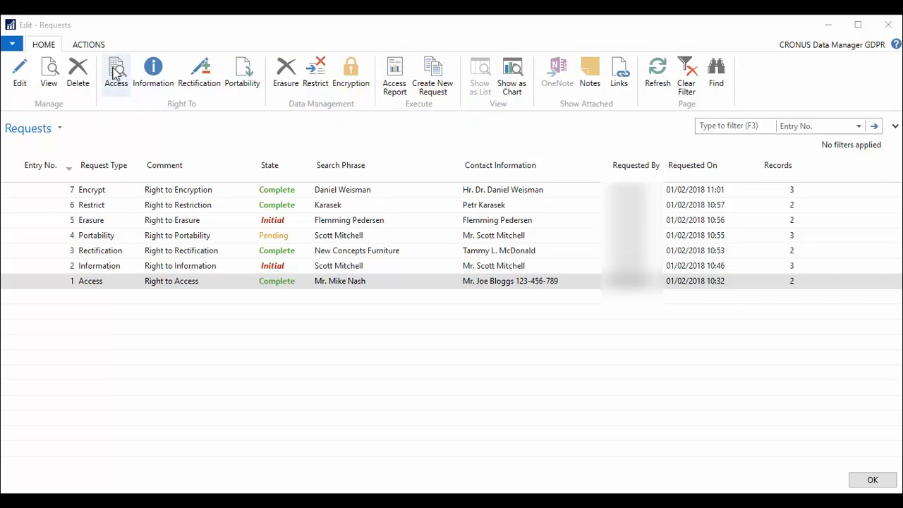
Create an Access request with the comment "Right to Access", the person's name as search phrase and their titled name as contact information
{"action": "left_click", "coordinate": [115, 74]}
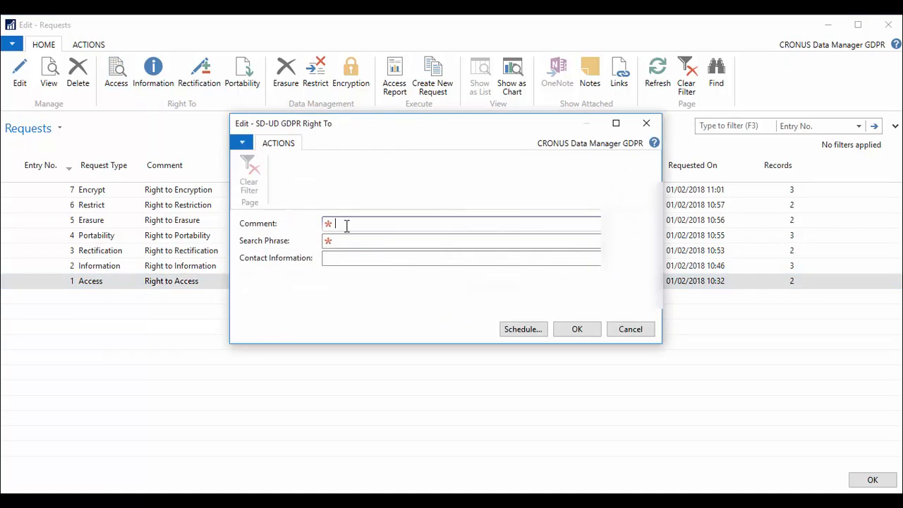
{"action": "type", "text": "Right To Access"}
{"action": "key", "text": "Tab"}
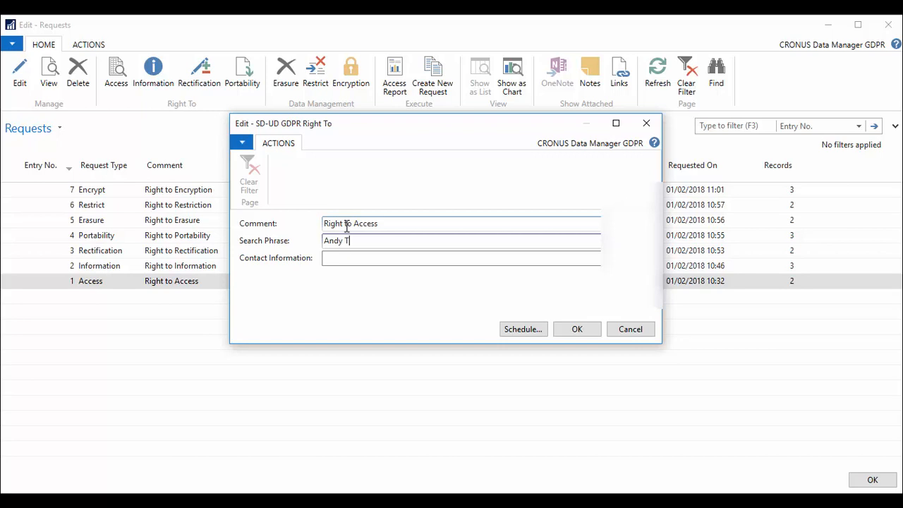
{"action": "type", "text": "Andy Teal"}
{"action": "key", "text": "Tab"}
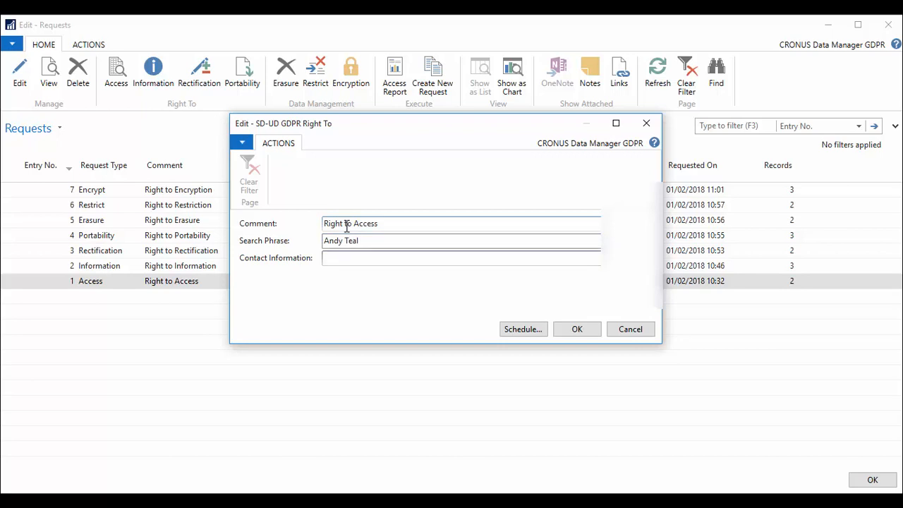
{"action": "type", "text": "Mr. Andy Teal"}
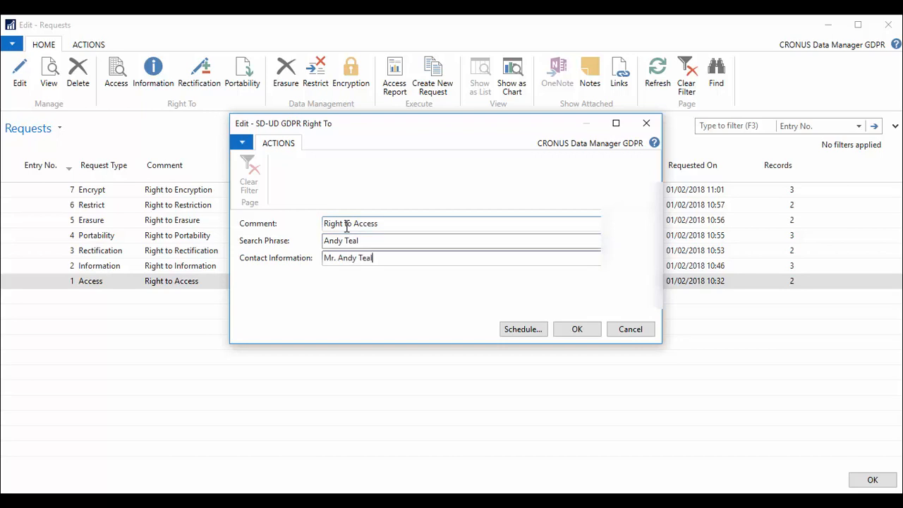
{"action": "left_click", "coordinate": [577, 329]}
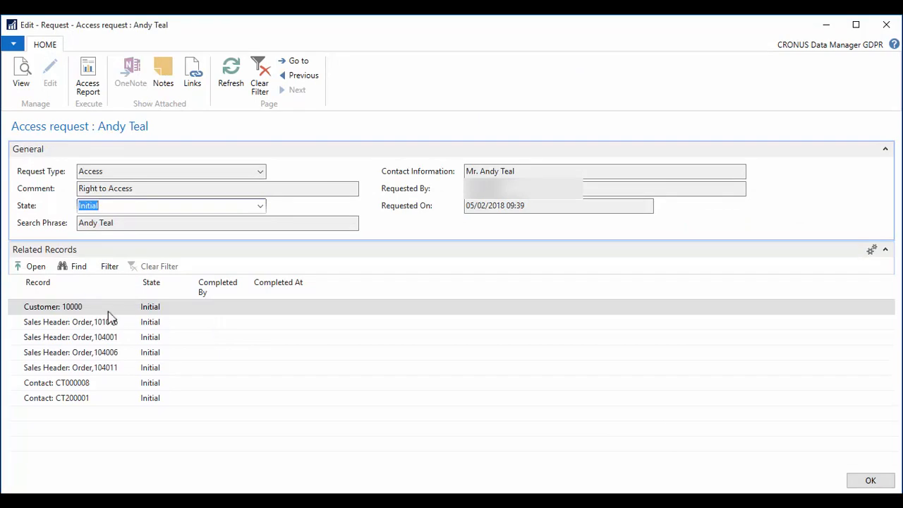
Inspect the access request's related customer and its first related sales order in their source lists
{"action": "left_click", "coordinate": [35, 267]}
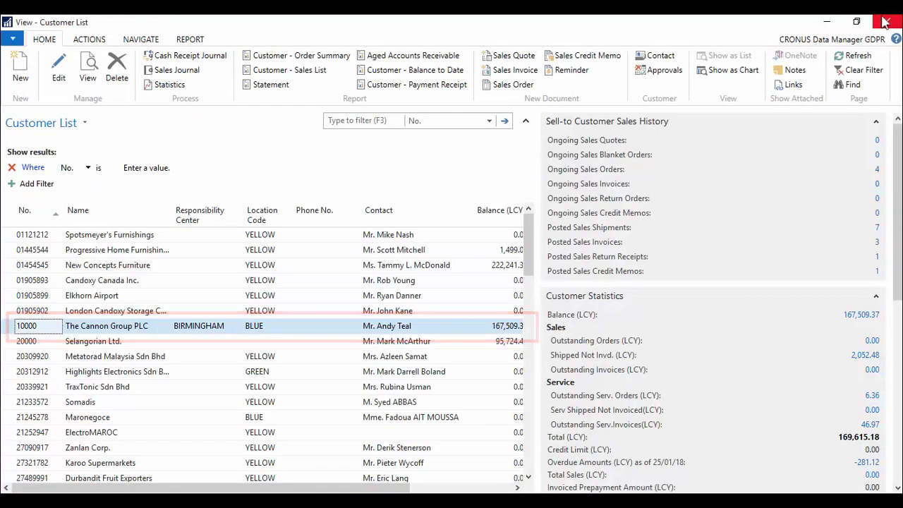
{"action": "left_click", "coordinate": [885, 22]}
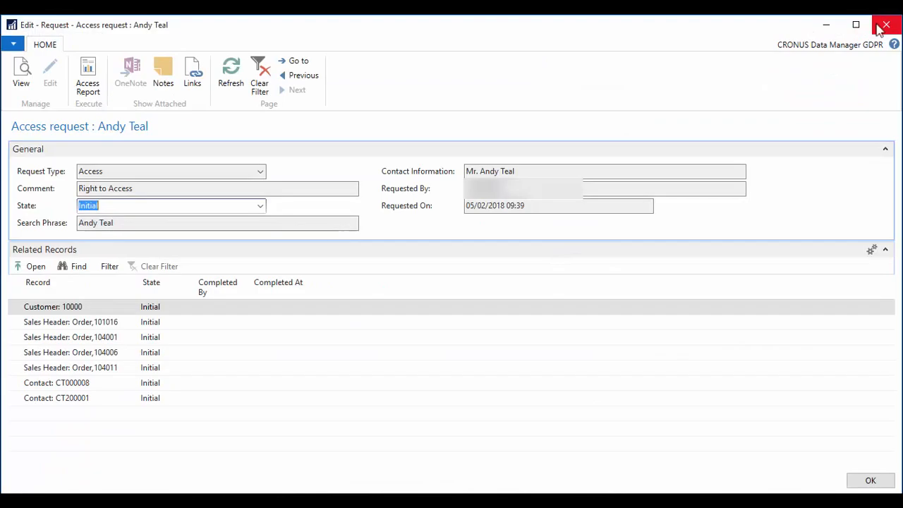
{"action": "left_click", "coordinate": [96, 323]}
{"action": "left_click", "coordinate": [34, 267]}
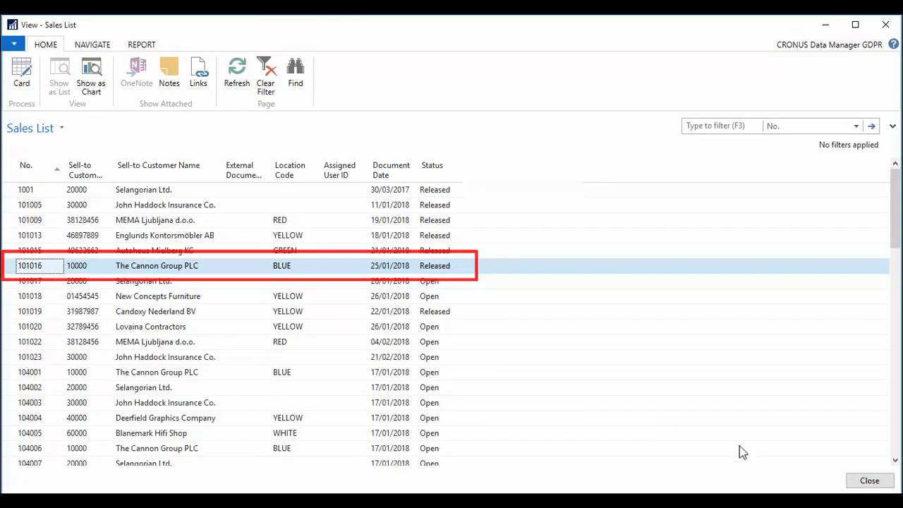
{"action": "left_click", "coordinate": [858, 484]}
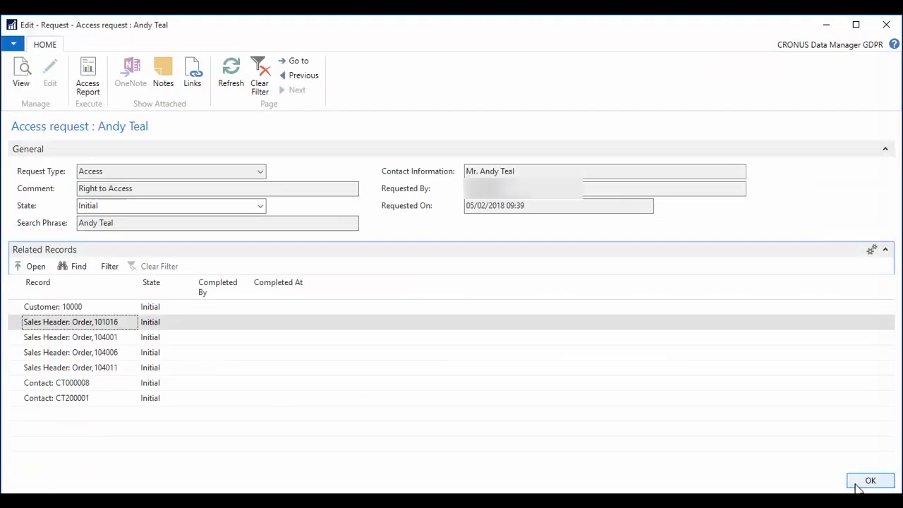
Inspect the first related contact of the access request in the contact list
{"action": "left_click", "coordinate": [75, 386]}
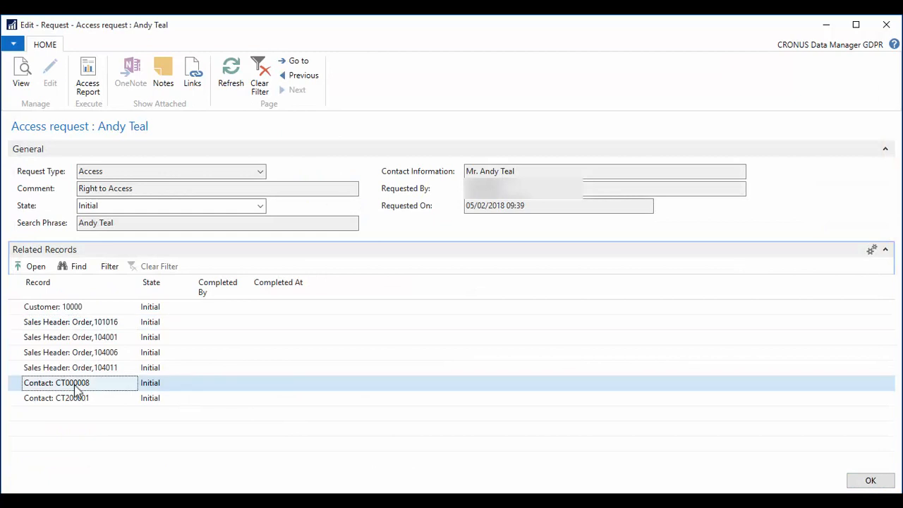
{"action": "left_click", "coordinate": [38, 268]}
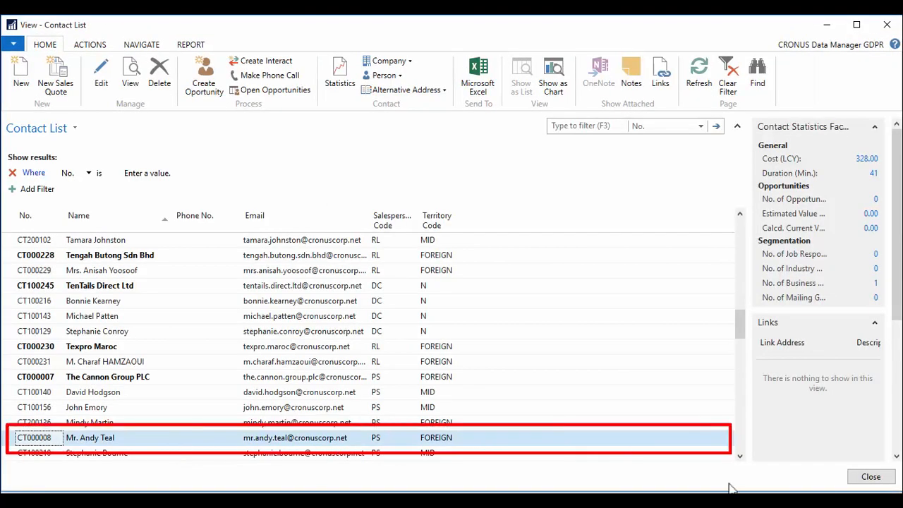
{"action": "left_click", "coordinate": [870, 479]}
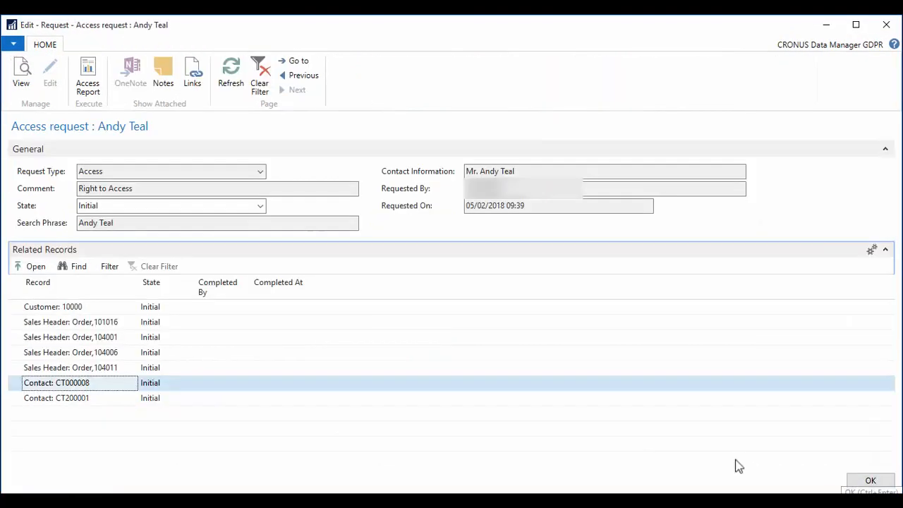
Export the Access Report for the request as a PDF and review the opened document
{"action": "left_click", "coordinate": [90, 86]}
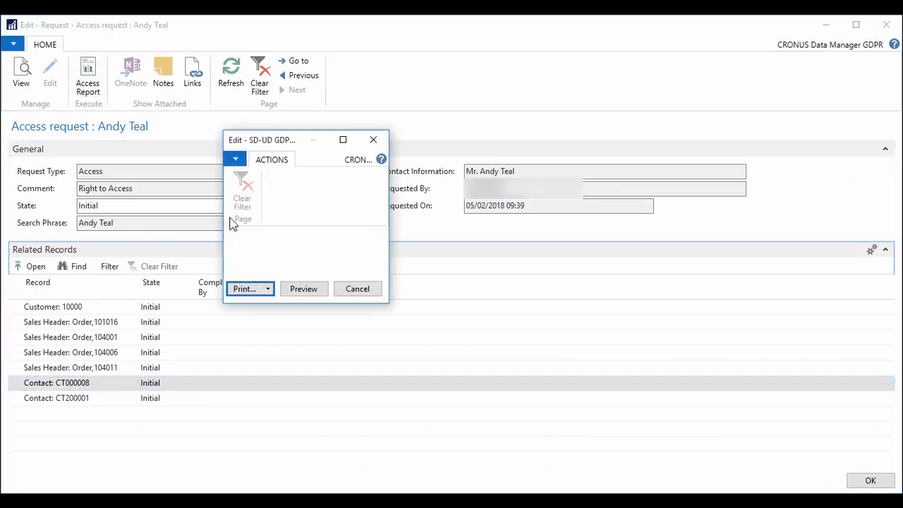
{"action": "left_click", "coordinate": [268, 289]}
{"action": "left_click", "coordinate": [267, 320]}
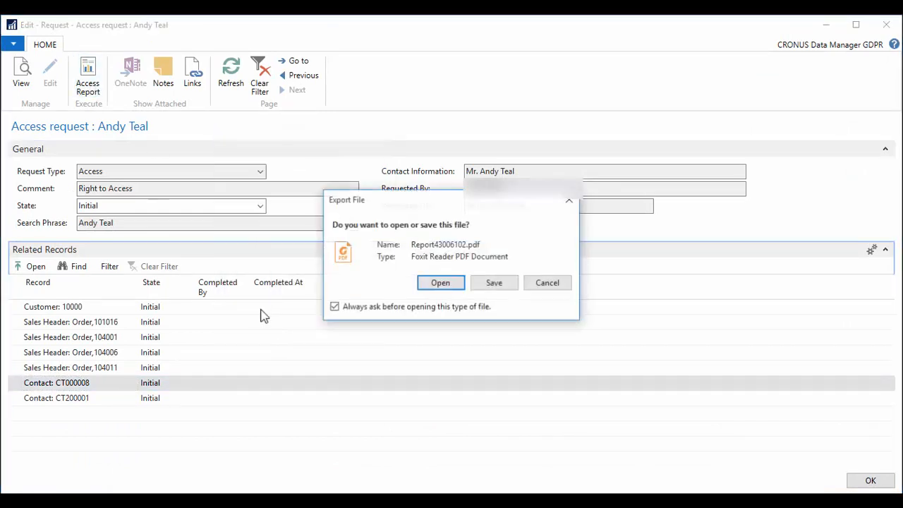
{"action": "left_click", "coordinate": [441, 283]}
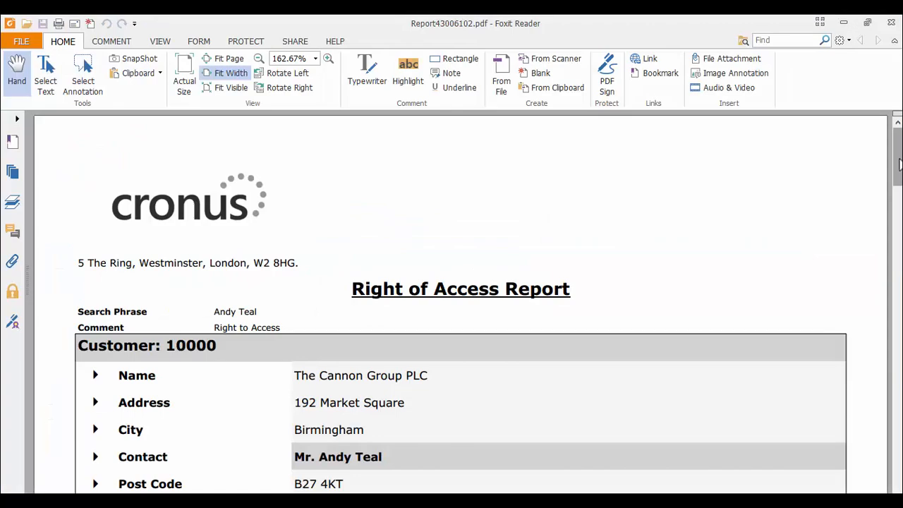
{"action": "left_click_drag", "start_coordinate": [900, 165], "coordinate": [897, 375]}
{"action": "left_click", "coordinate": [892, 23]}
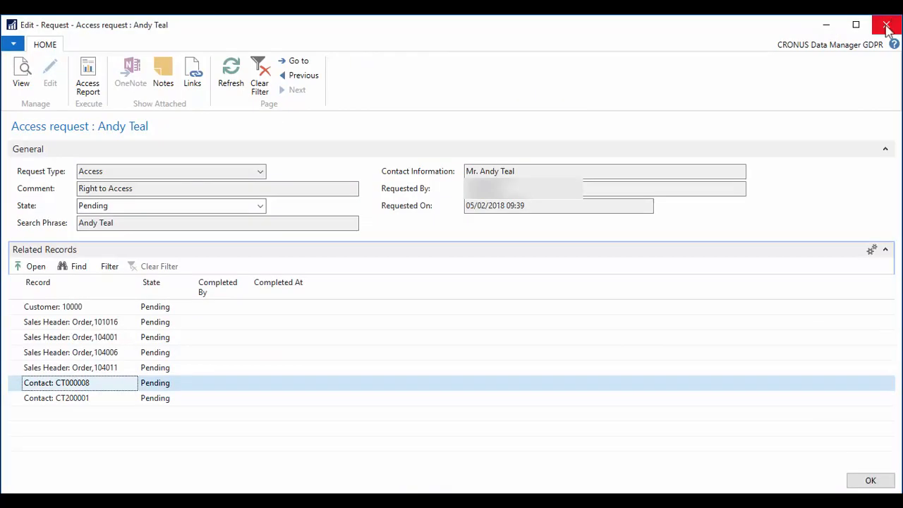
Set the access request's state to Complete and return to the request list
{"action": "left_click", "coordinate": [260, 208]}
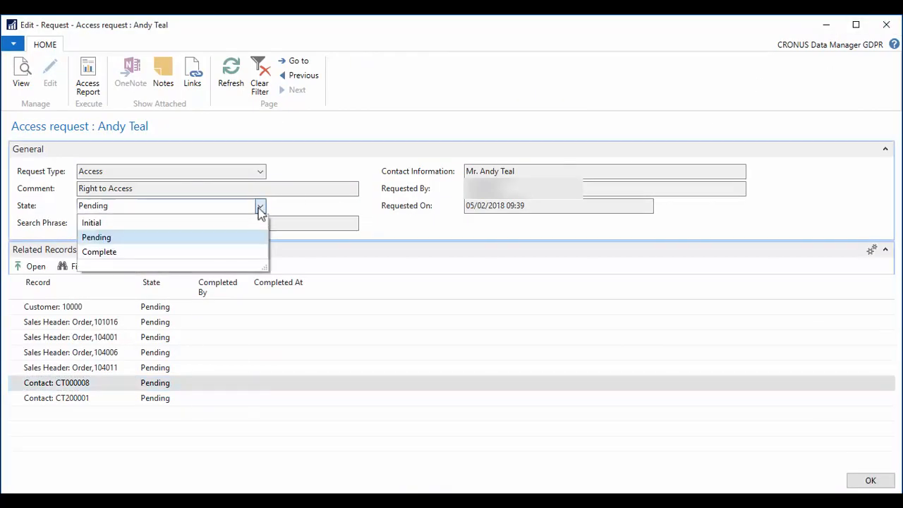
{"action": "key", "text": "Down"}
{"action": "key", "text": "Return"}
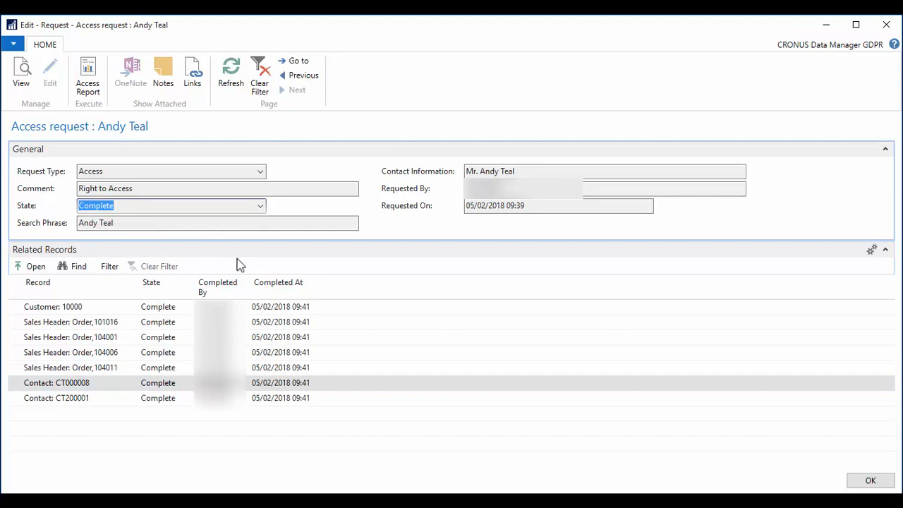
{"action": "left_click", "coordinate": [863, 480]}
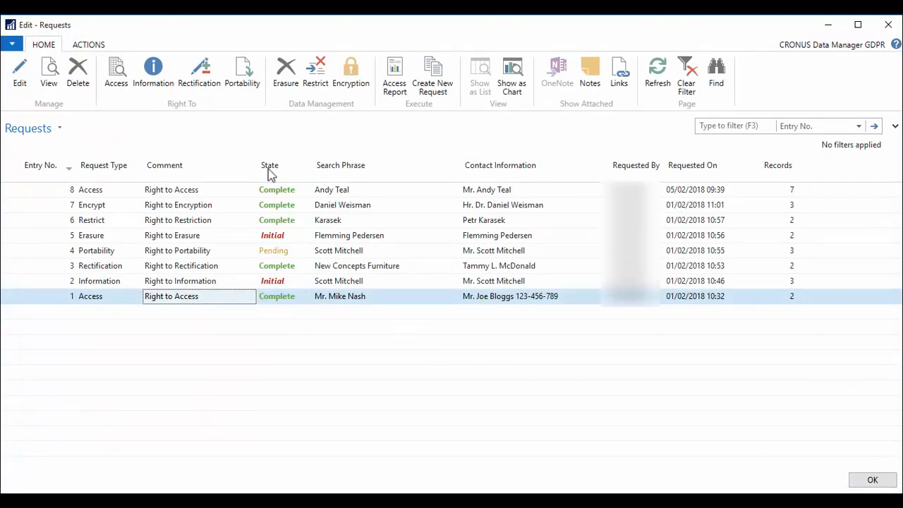
Create an Information request with the comment "Right to Information", the person's surname as search phrase and their full name as contact information
{"action": "left_click", "coordinate": [156, 72]}
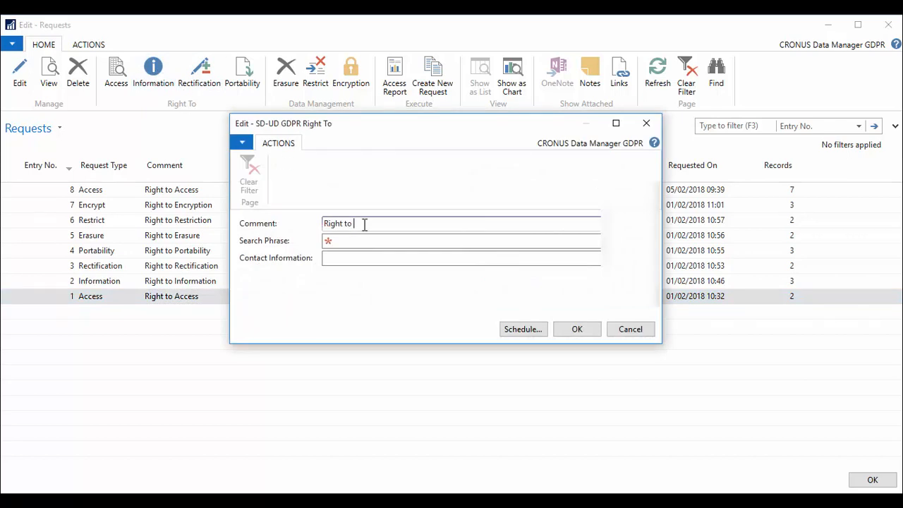
{"action": "type", "text": "nformation"}
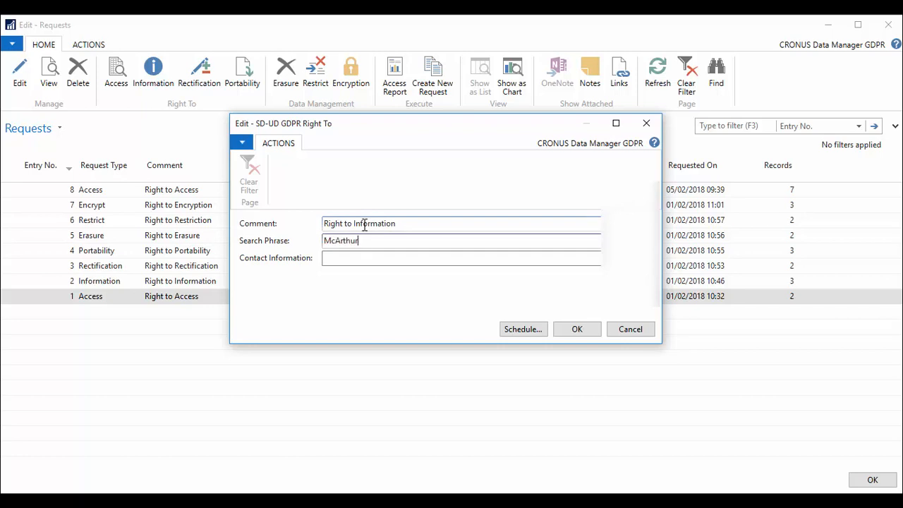
{"action": "key", "text": "Tab"}
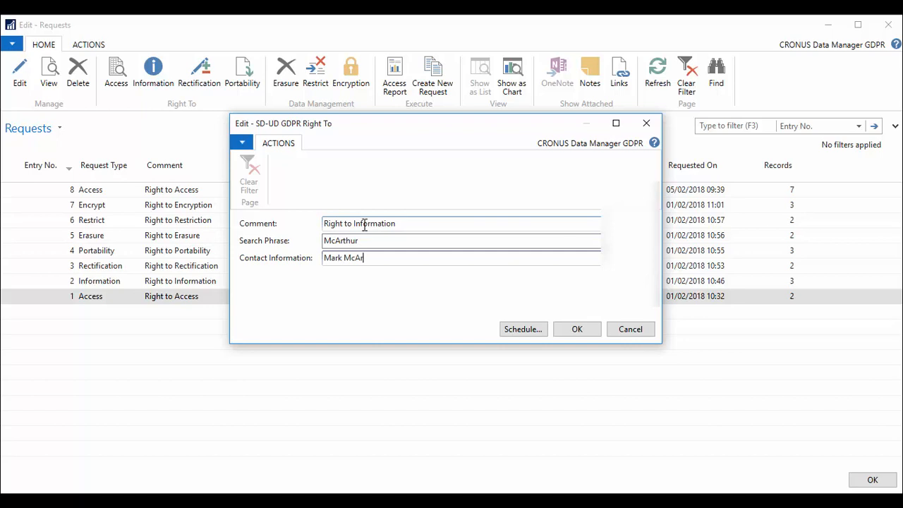
{"action": "left_click", "coordinate": [577, 332]}
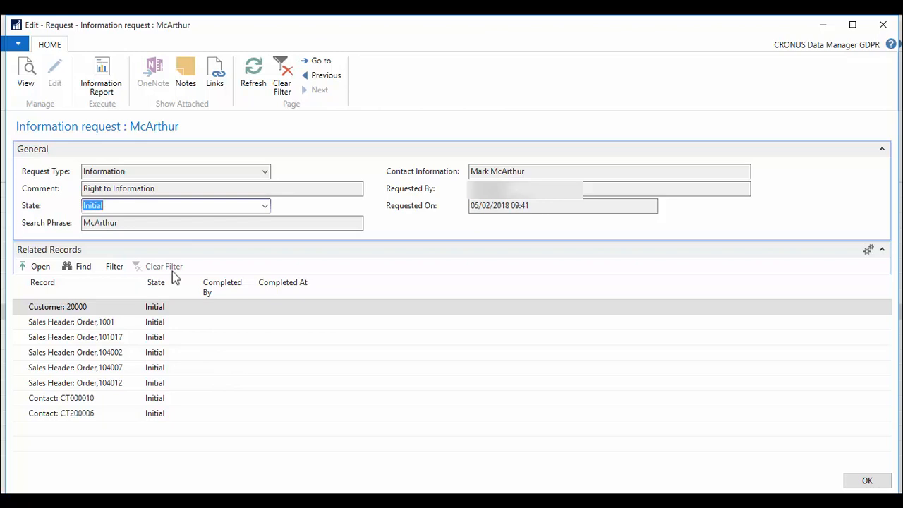
Export the Information Report for the request as a PDF, open it to review its contents and close it
{"action": "left_click", "coordinate": [101, 76]}
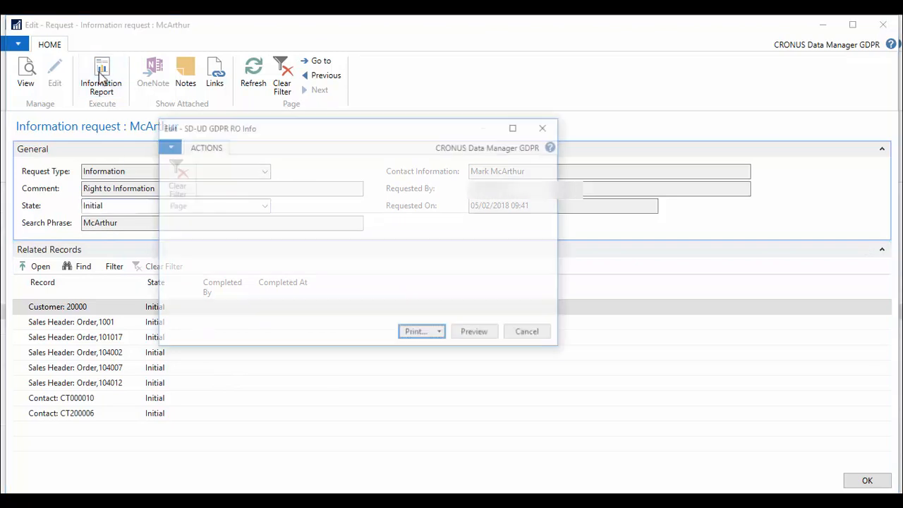
{"action": "left_click", "coordinate": [441, 334]}
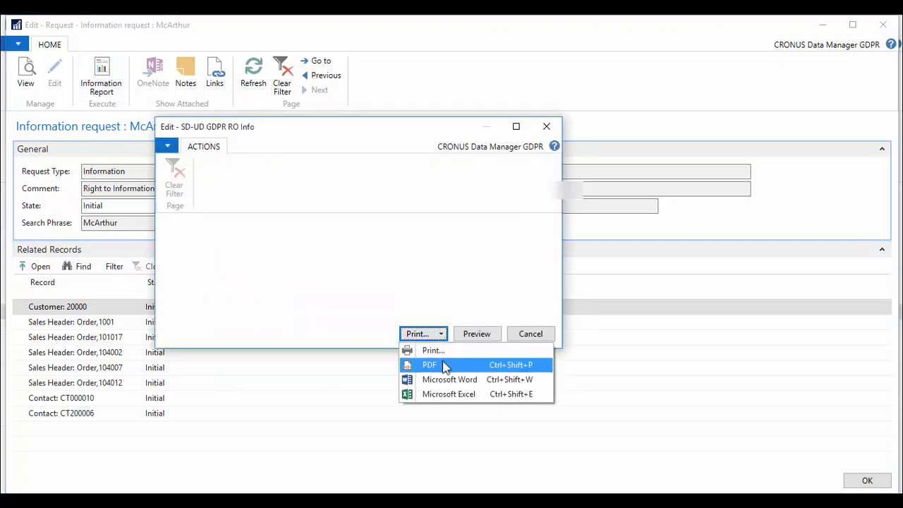
{"action": "left_click", "coordinate": [445, 365]}
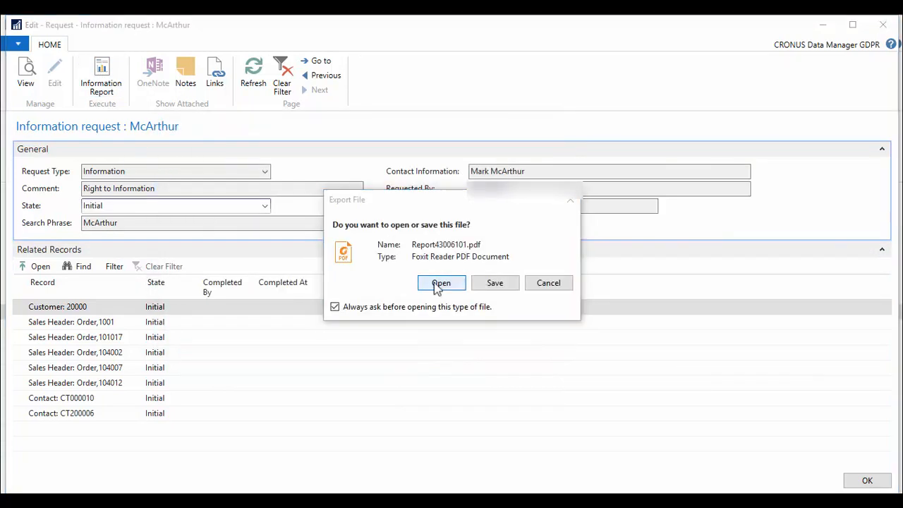
{"action": "left_click", "coordinate": [439, 285]}
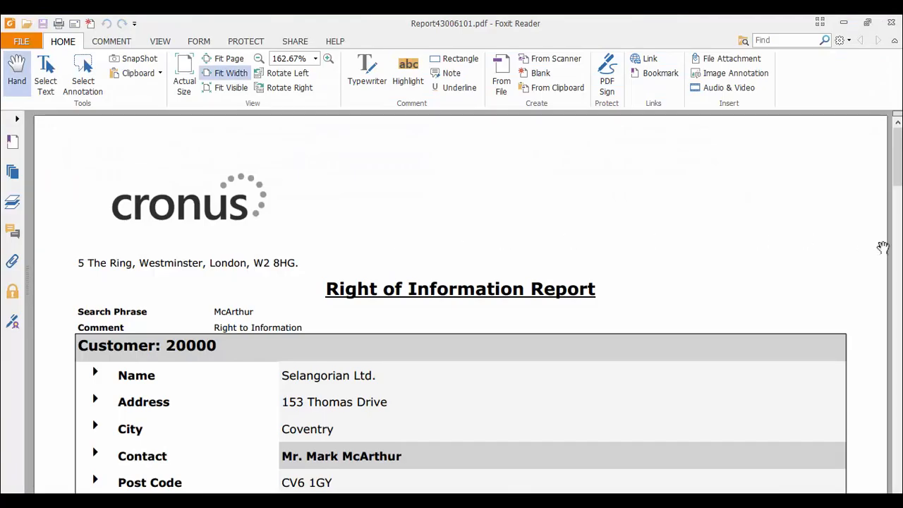
{"action": "left_click_drag", "start_coordinate": [899, 164], "coordinate": [893, 84]}
{"action": "left_click", "coordinate": [892, 23]}
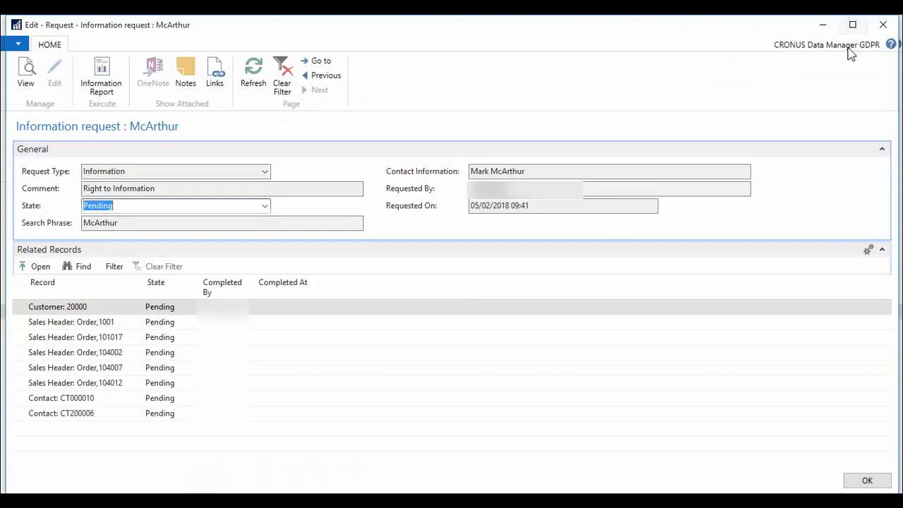
Set the information request's state to Complete and return to the request list
{"action": "left_click", "coordinate": [264, 205]}
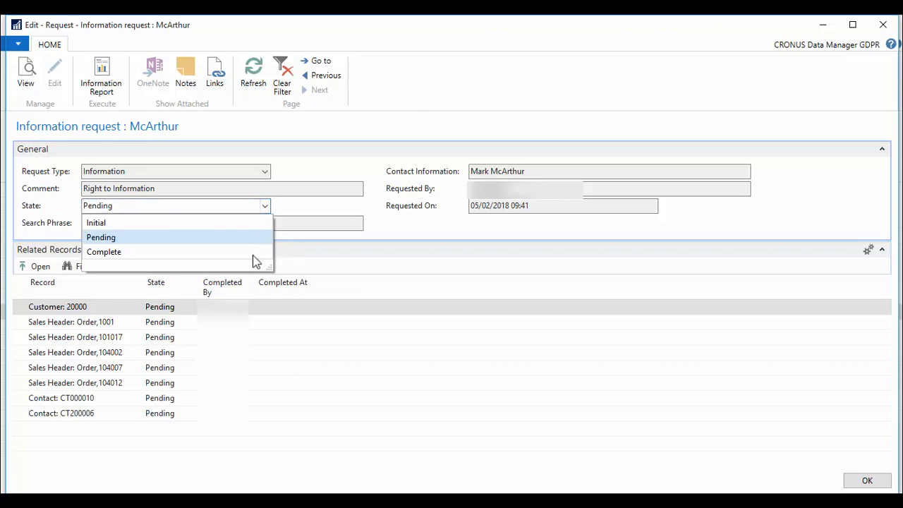
{"action": "left_click", "coordinate": [256, 256]}
{"action": "left_click", "coordinate": [868, 481]}
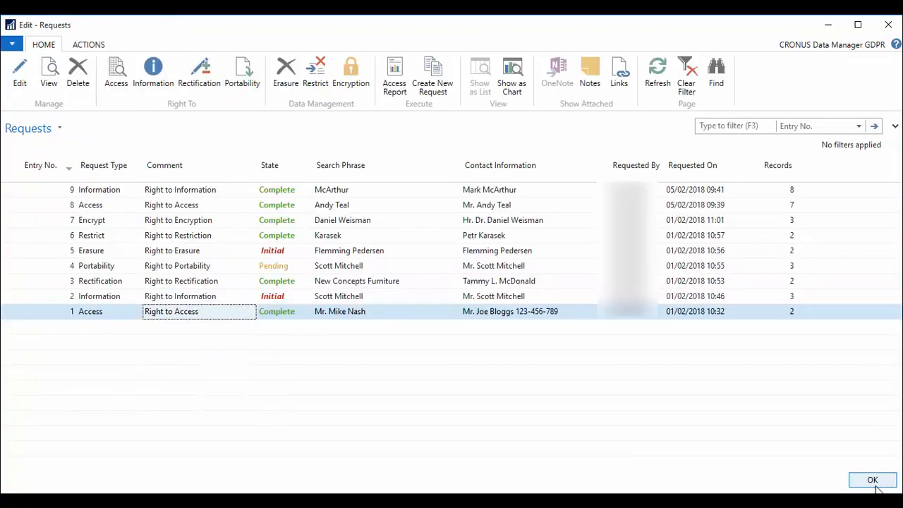
Create a Rectification request with the comment "Right to Rectification" and the person's full name as search phrase and contact information
{"action": "left_click", "coordinate": [201, 73]}
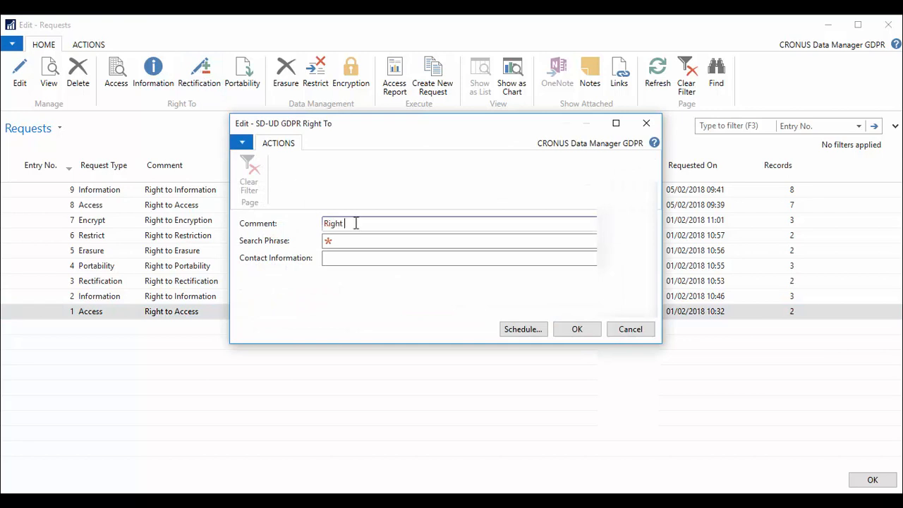
{"action": "type", "text": "Right to Rectification"}
{"action": "key", "text": "Tab"}
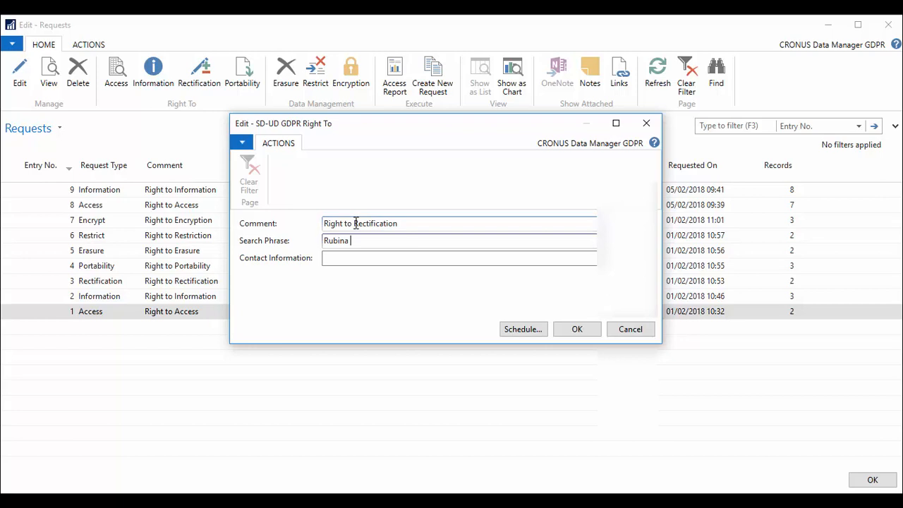
{"action": "left_click", "coordinate": [362, 258]}
{"action": "type", "text": "Rubina Usma"}
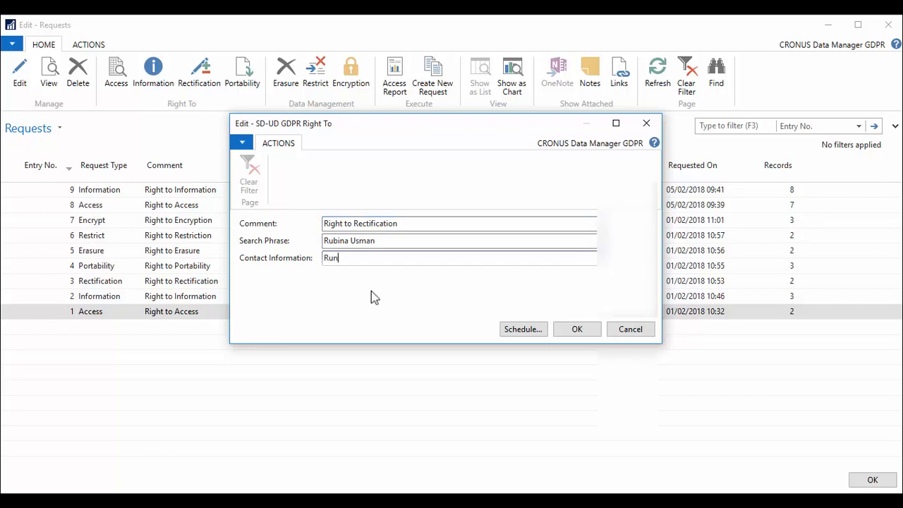
{"action": "type", "text": "n"}
{"action": "left_click", "coordinate": [575, 328]}
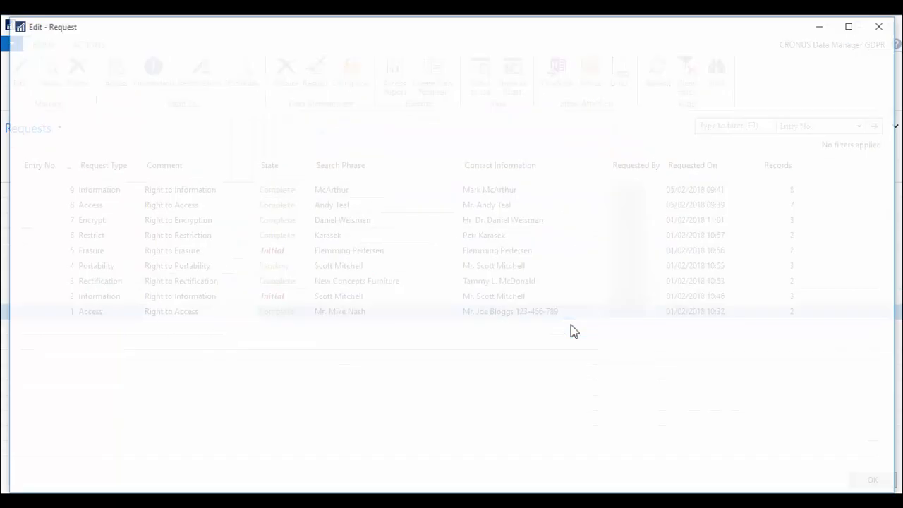
Open the rectification request's related contact for editing and correct the name by adding a final "n" to the surname
{"action": "left_click", "coordinate": [80, 324]}
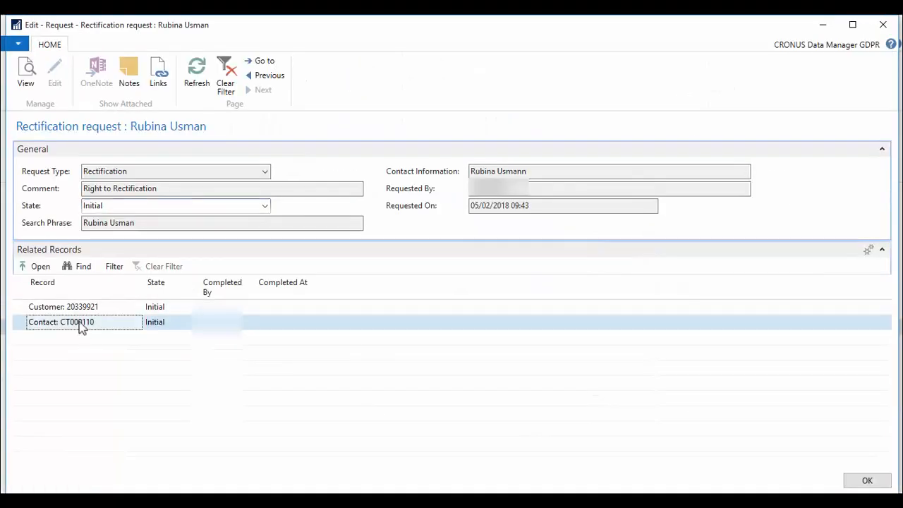
{"action": "left_click", "coordinate": [35, 266]}
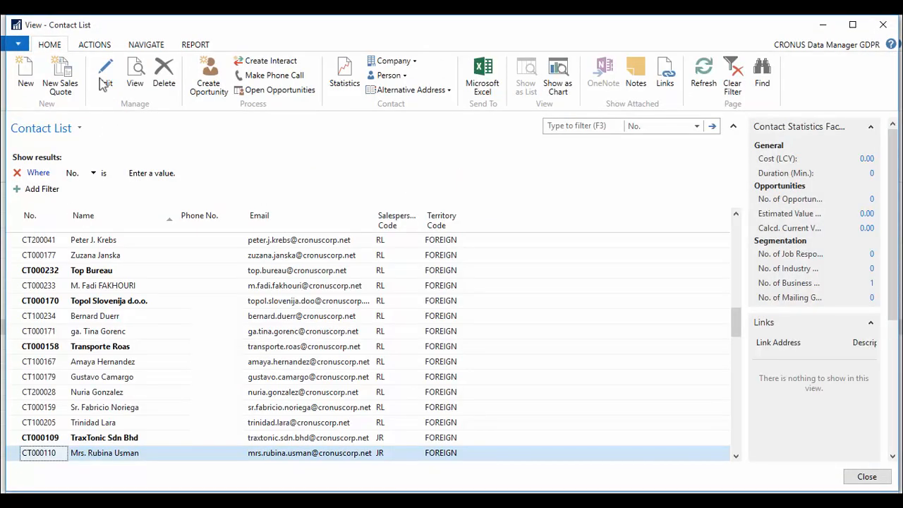
{"action": "left_click", "coordinate": [105, 77]}
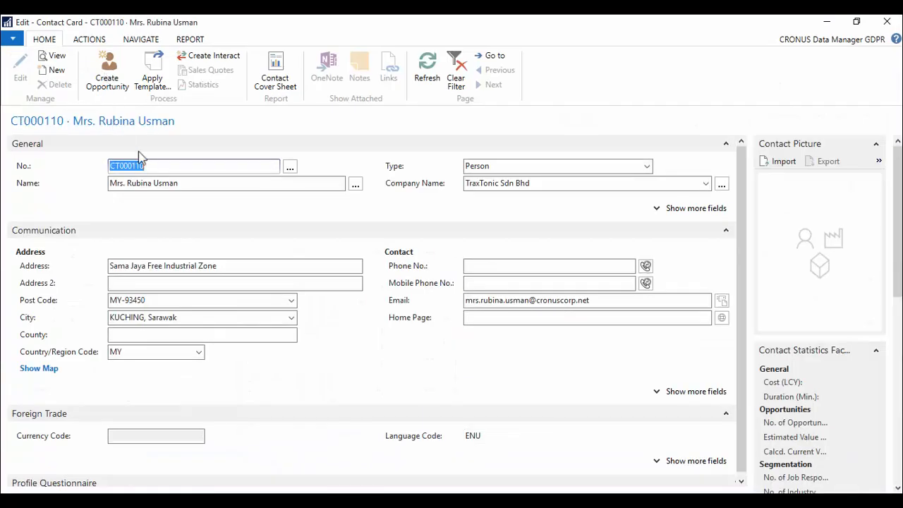
{"action": "left_click", "coordinate": [186, 183]}
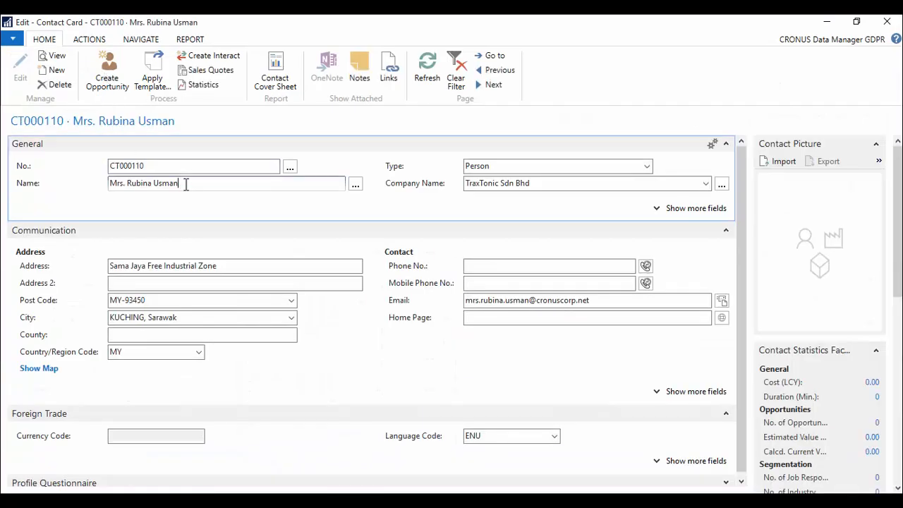
{"action": "type", "text": "n"}
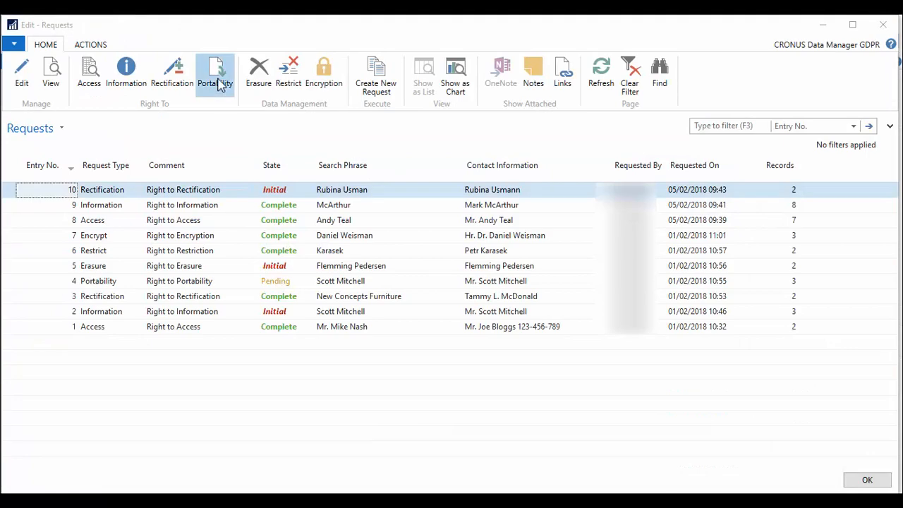
Create a Portability request with the comment "Right to Portability" and the person's full name as search phrase and contact information
{"action": "left_click", "coordinate": [217, 79]}
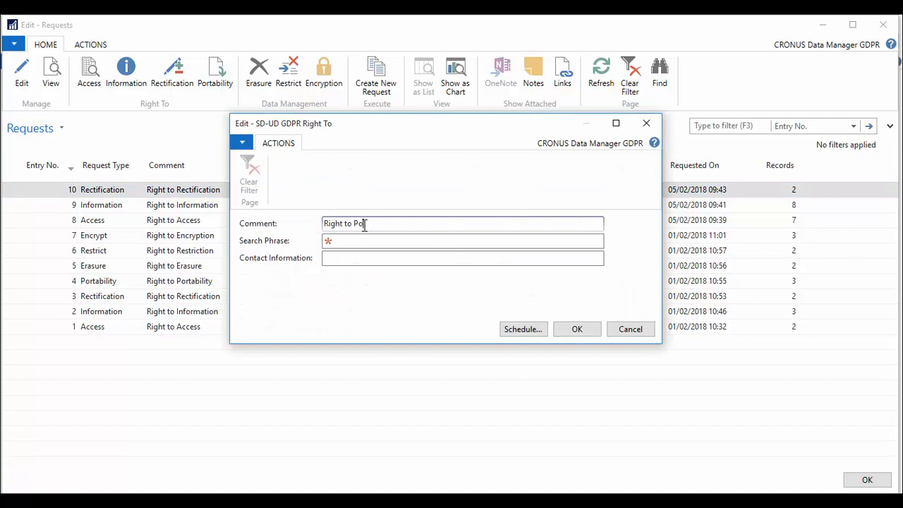
{"action": "type", "text": "Right to Portability"}
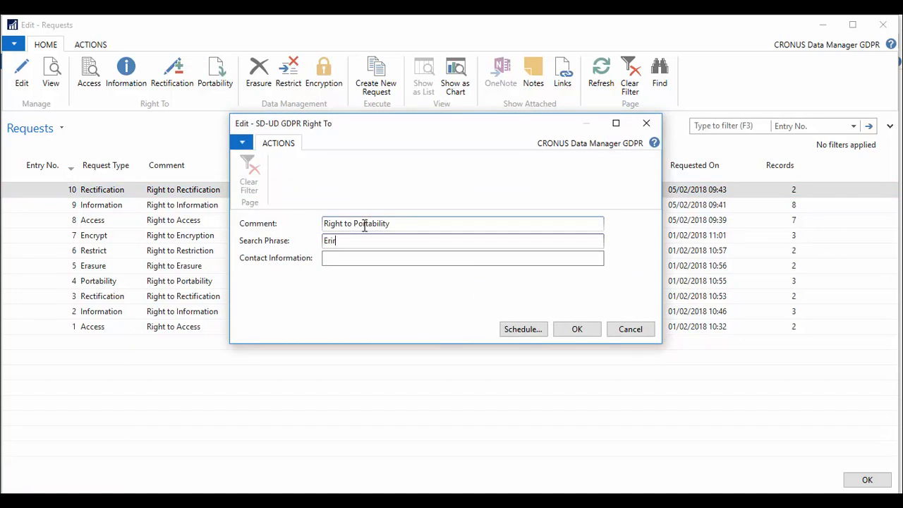
{"action": "key", "text": "Tab"}
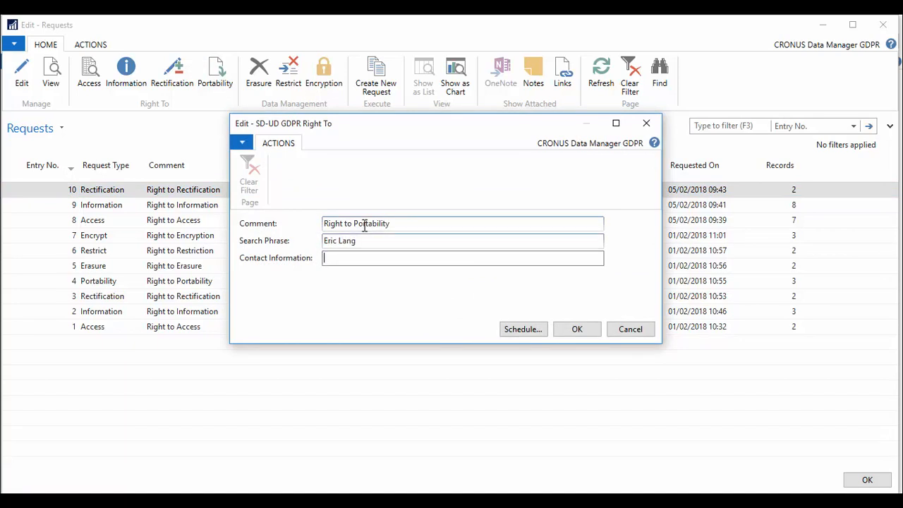
{"action": "type", "text": "Eric Lang"}
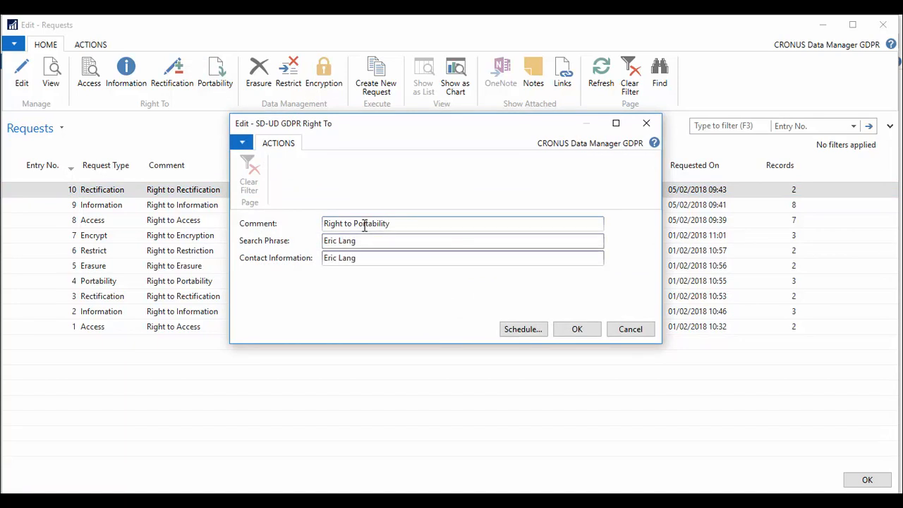
{"action": "left_click", "coordinate": [575, 330]}
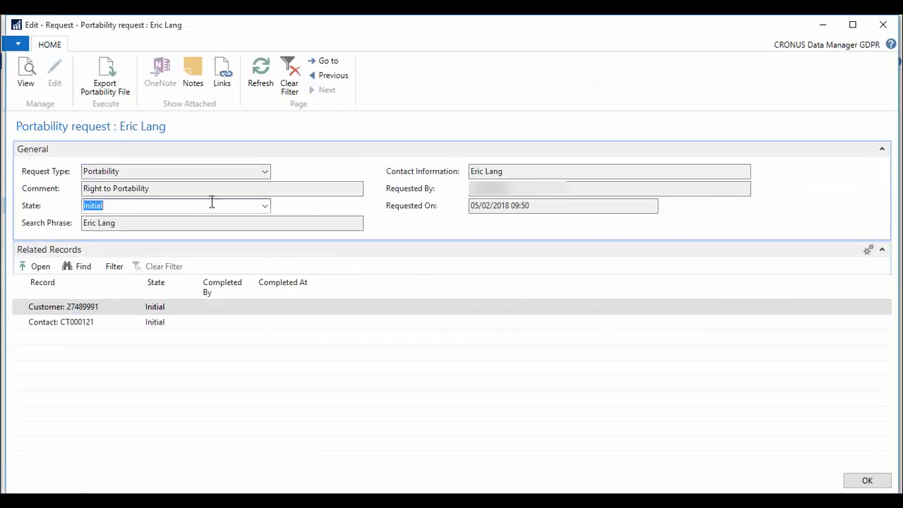
Export the request's portability file as a CSV named ExportDetails in the SD Utilities - Data Manager 2.4.0 folder
{"action": "left_click", "coordinate": [106, 79]}
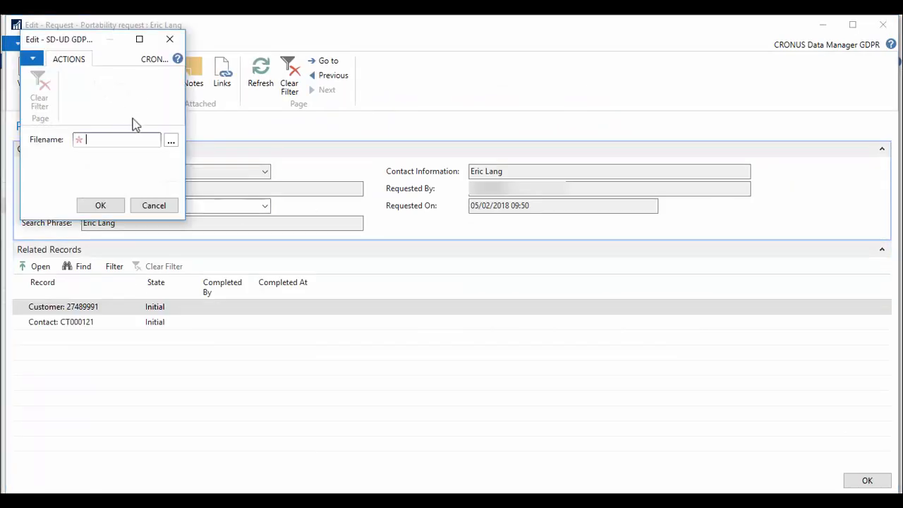
{"action": "left_click", "coordinate": [173, 143]}
{"action": "type", "text": "E"}
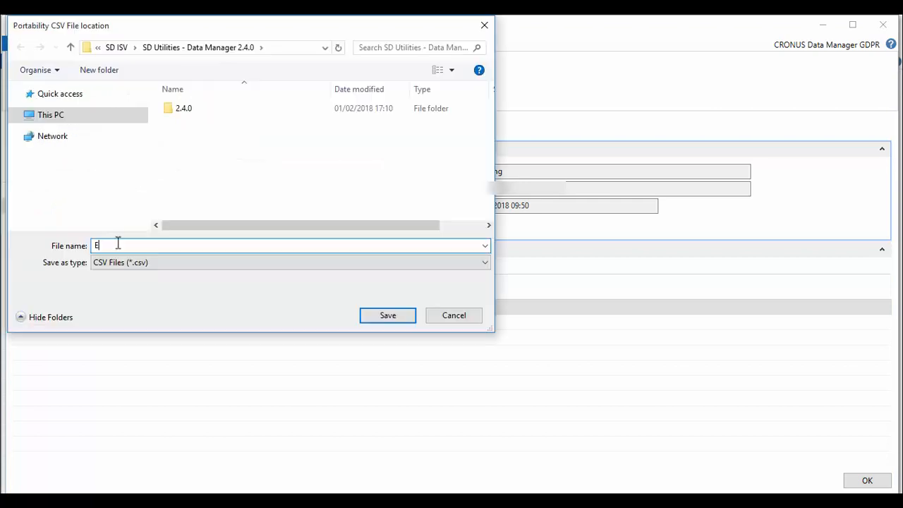
{"action": "type", "text": "xportDetail"}
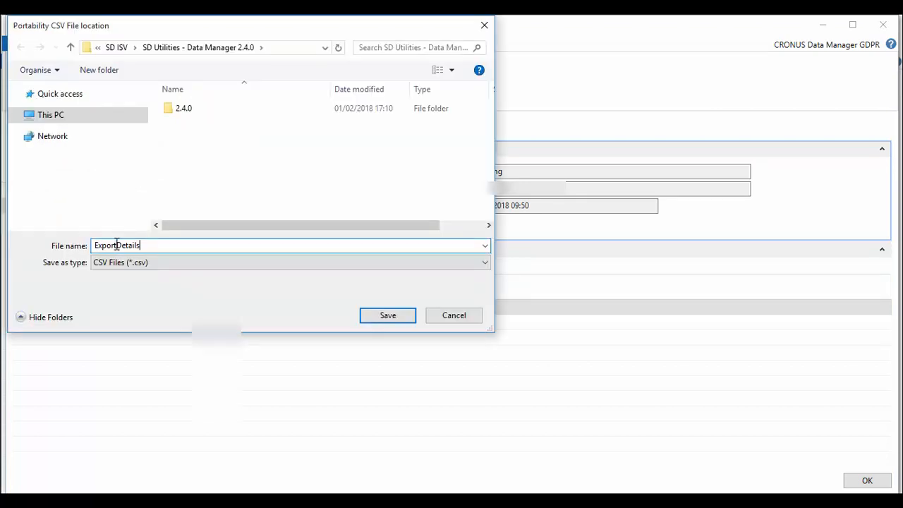
{"action": "type", "text": "s"}
{"action": "left_click", "coordinate": [399, 318]}
{"action": "left_click", "coordinate": [89, 205]}
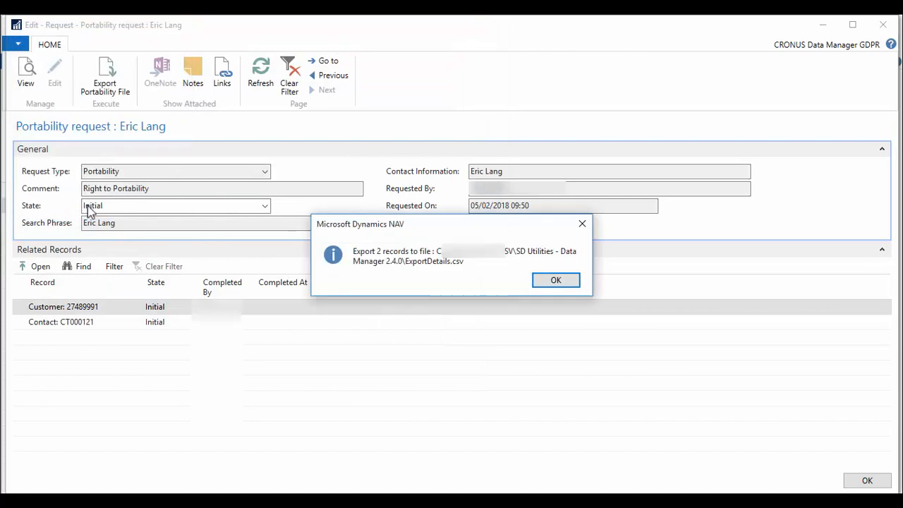
{"action": "left_click", "coordinate": [555, 282]}
Set the portability request's state to Complete, then return to the request list and select that request
{"action": "left_click", "coordinate": [265, 206]}
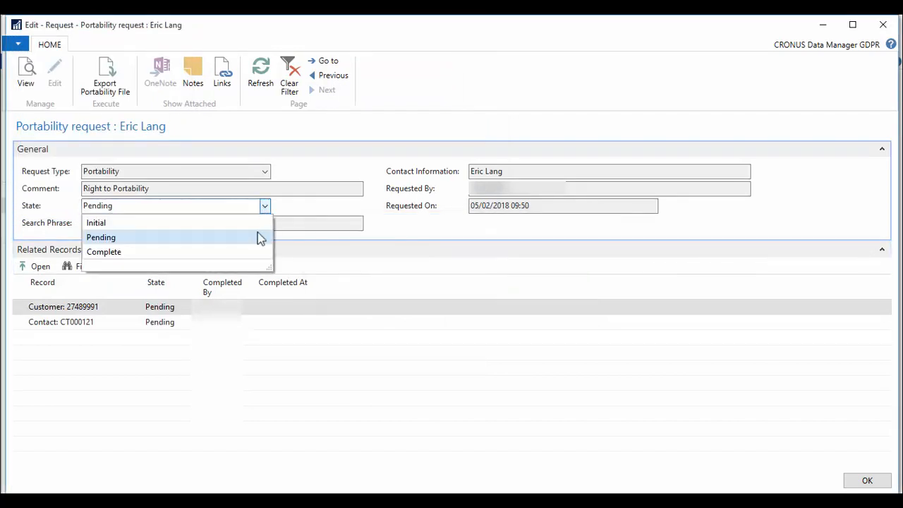
{"action": "left_click", "coordinate": [251, 254]}
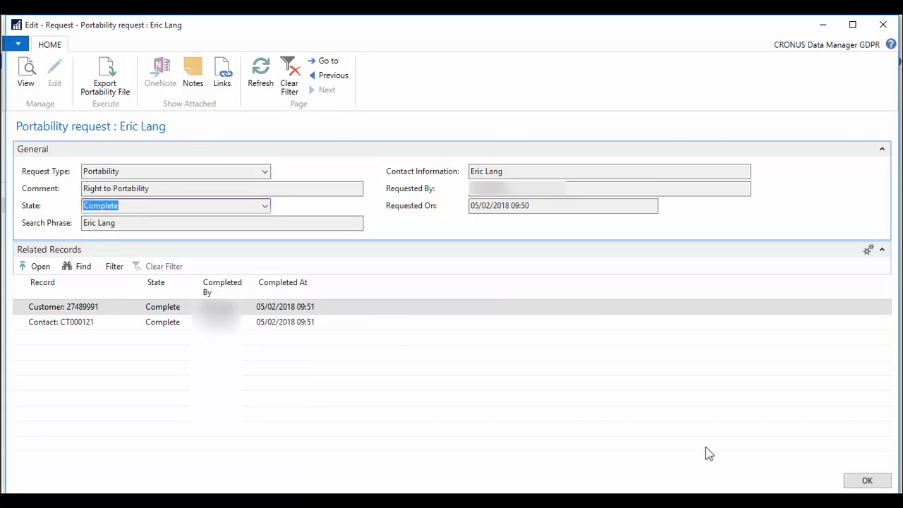
{"action": "left_click", "coordinate": [855, 482]}
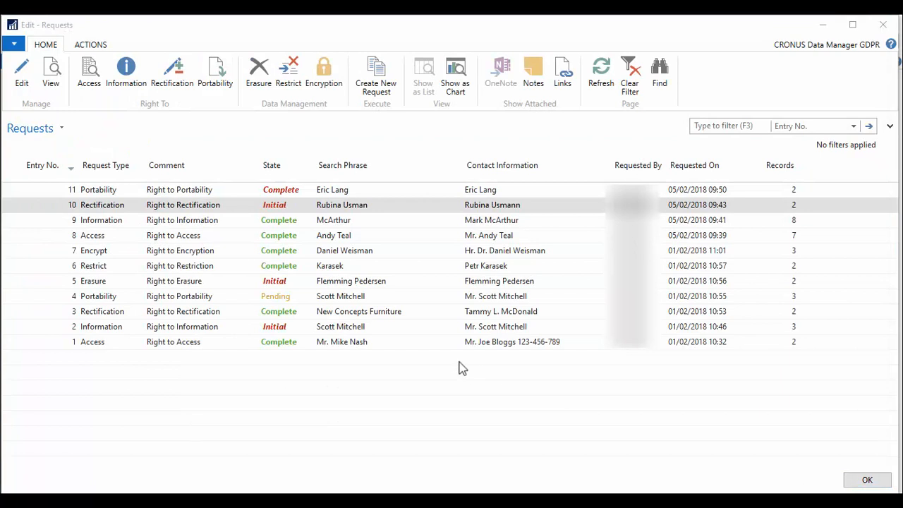
{"action": "left_click", "coordinate": [306, 195]}
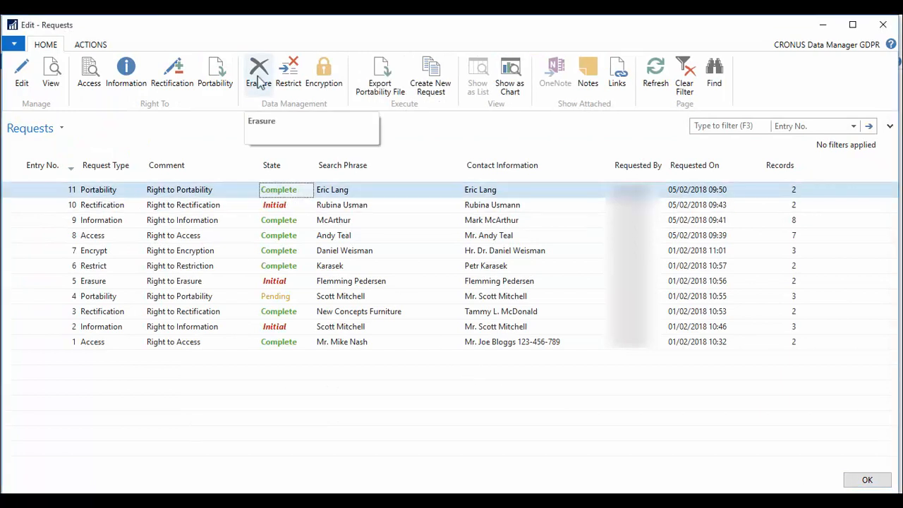
Create an Erasure request with the comment "Right to Erasure" and the person's full name as search phrase and contact information
{"action": "left_click", "coordinate": [260, 80]}
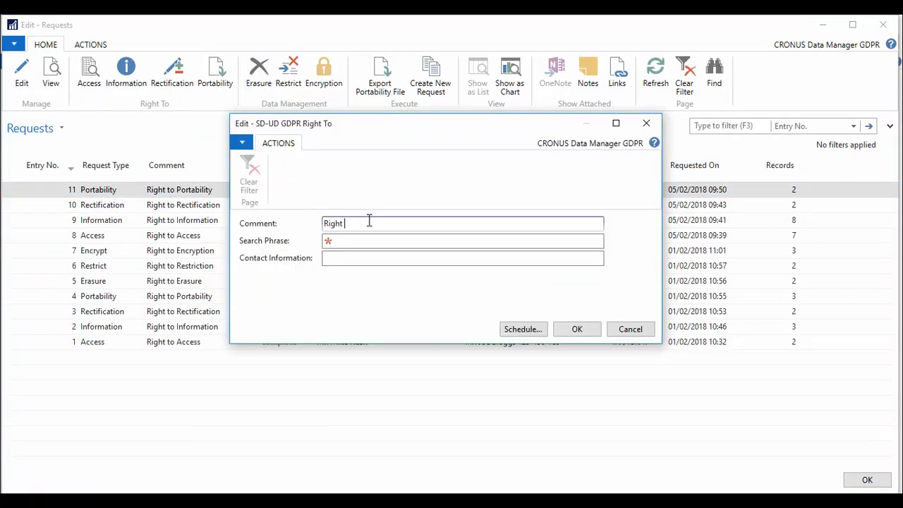
{"action": "type", "text": "Right to Erasure"}
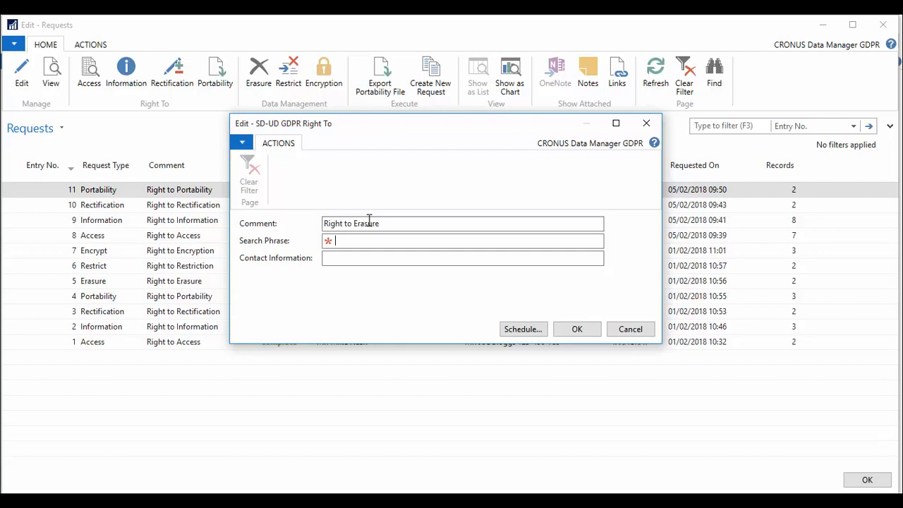
{"action": "key", "text": "Tab"}
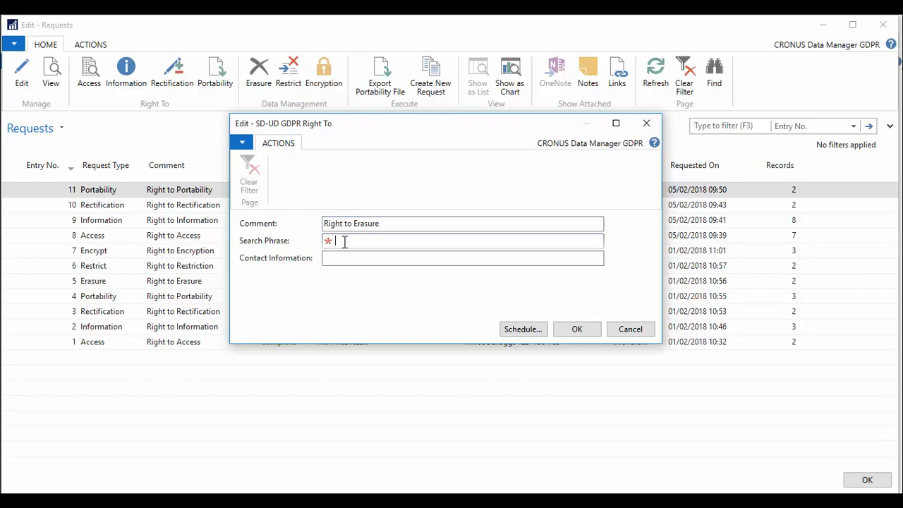
{"action": "type", "text": "Patricia Doyle"}
{"action": "key", "text": "Tab"}
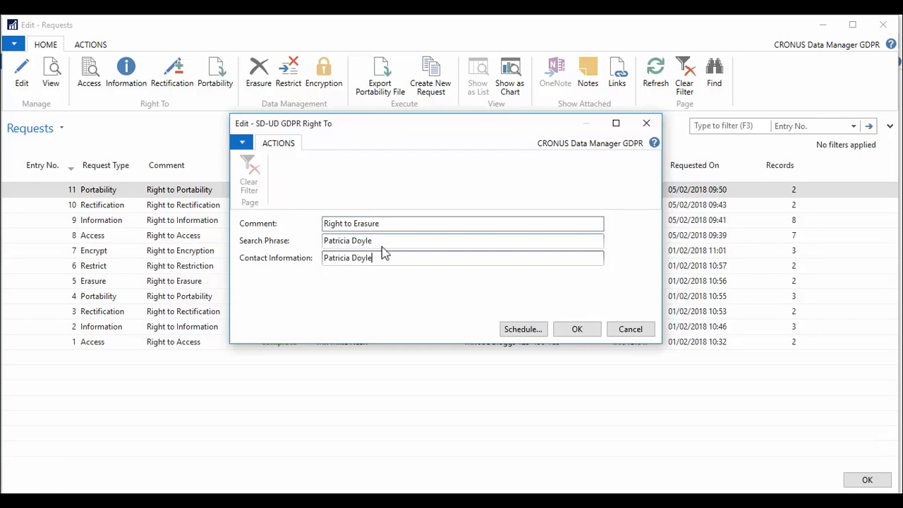
{"action": "left_click", "coordinate": [580, 331]}
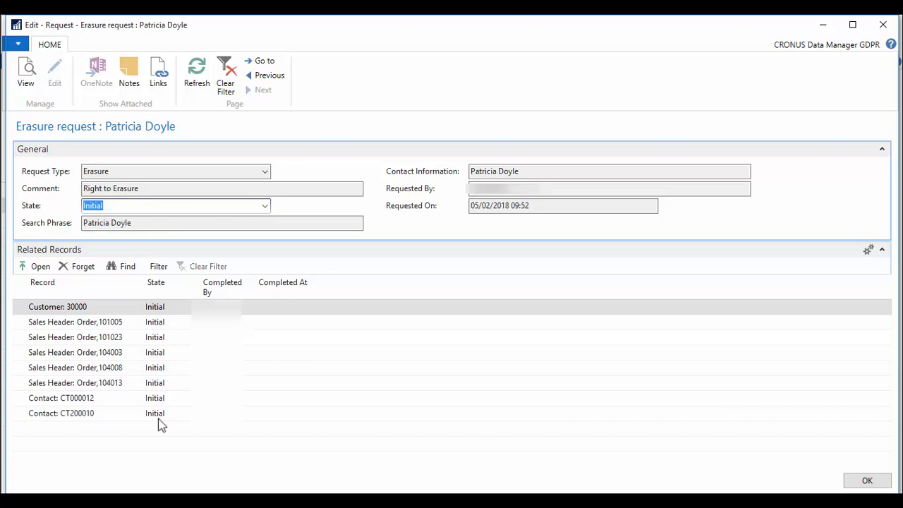
View the first related Contact record of the erasure request, and use Forget to remove all its personal information
{"action": "left_click", "coordinate": [117, 398]}
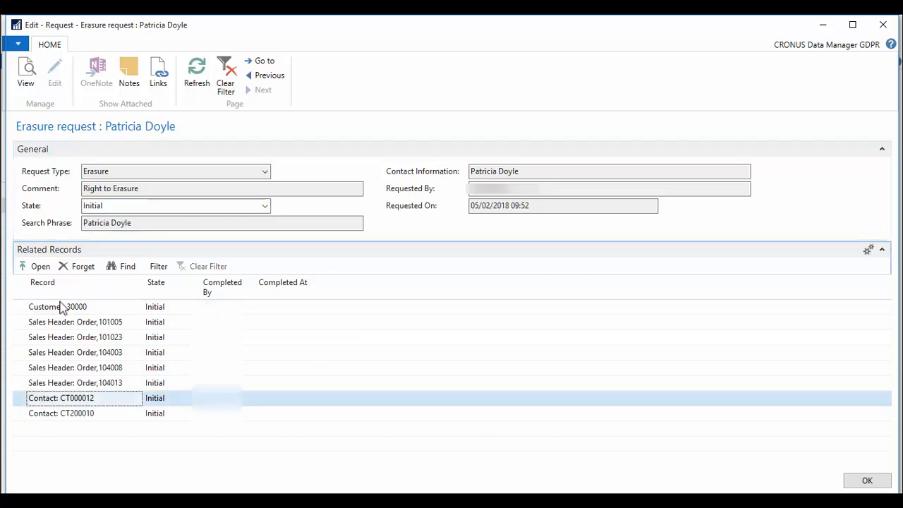
{"action": "left_click", "coordinate": [36, 268]}
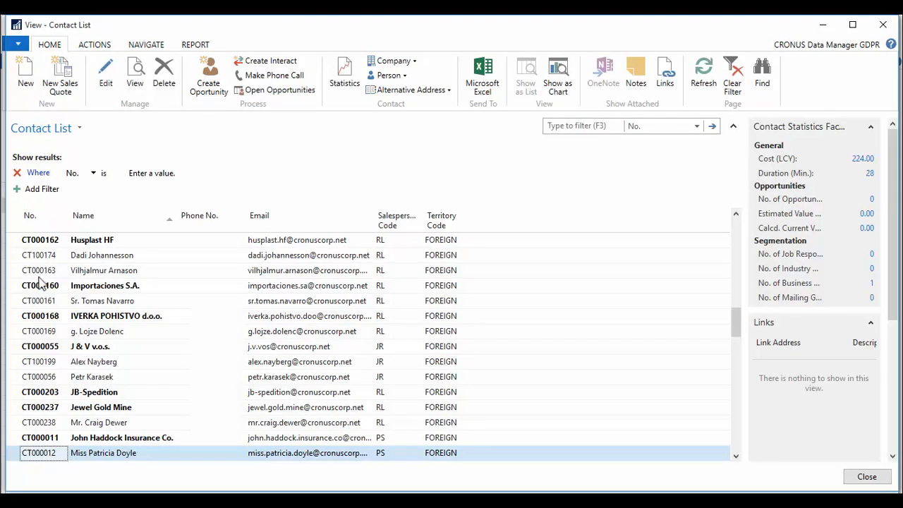
{"action": "left_click", "coordinate": [867, 476]}
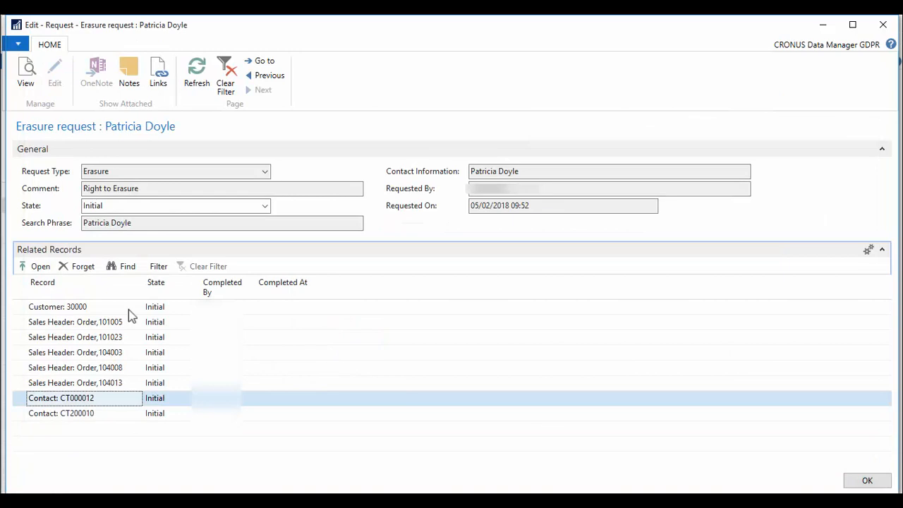
{"action": "left_click", "coordinate": [83, 267]}
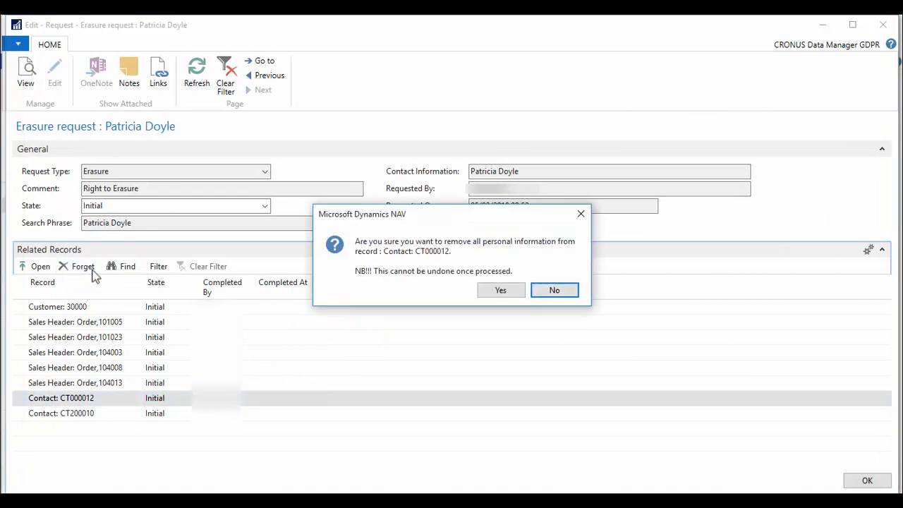
{"action": "left_click", "coordinate": [501, 297]}
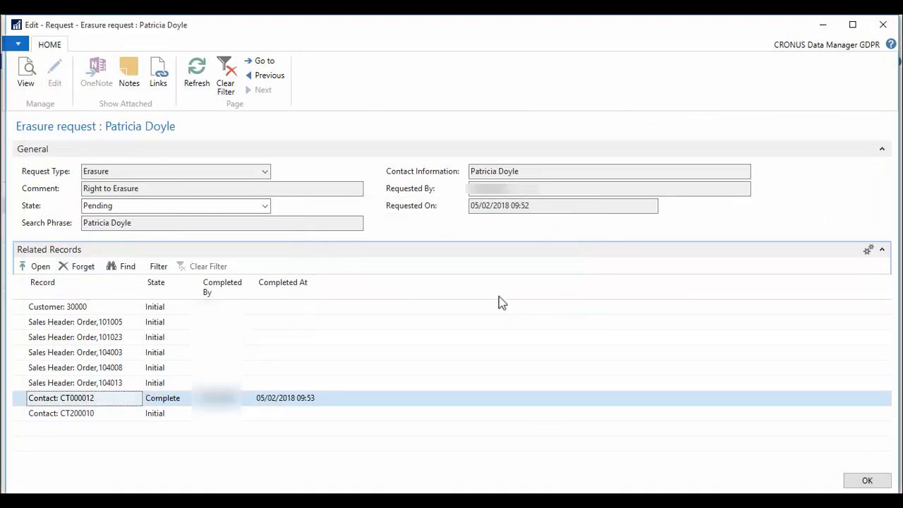
Examine the erased contact's entry in the Contact List and return to the request list
{"action": "left_click", "coordinate": [39, 267]}
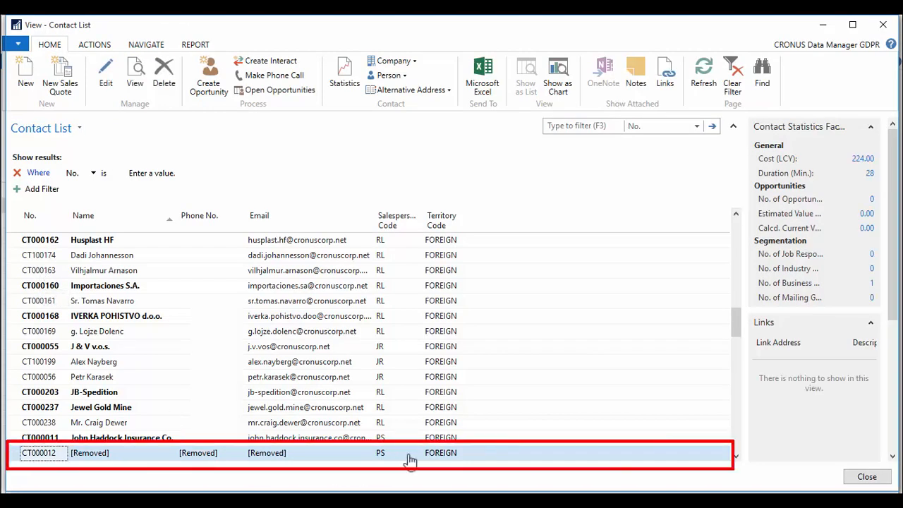
{"action": "left_click", "coordinate": [867, 477]}
{"action": "left_click", "coordinate": [868, 480]}
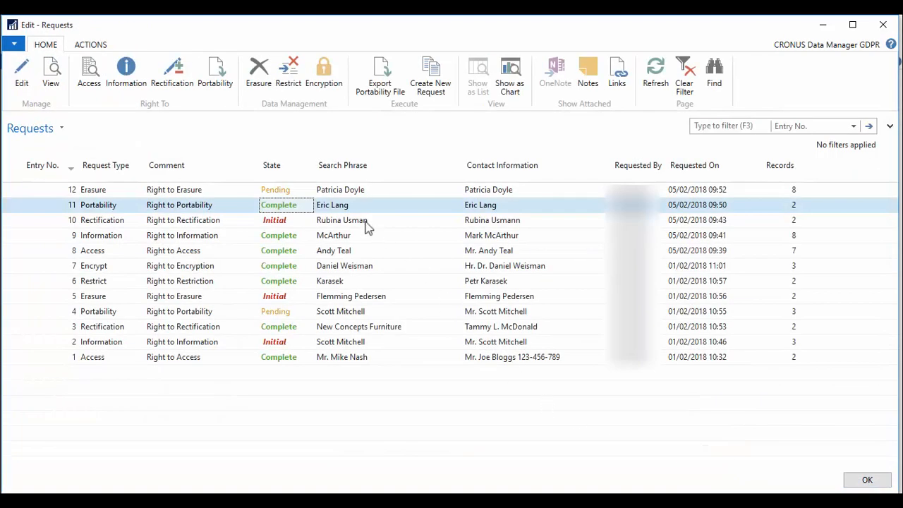
Create a Restrict request with the comment "Right to Restriction" and the person's full name as search phrase and contact information
{"action": "left_click", "coordinate": [289, 73]}
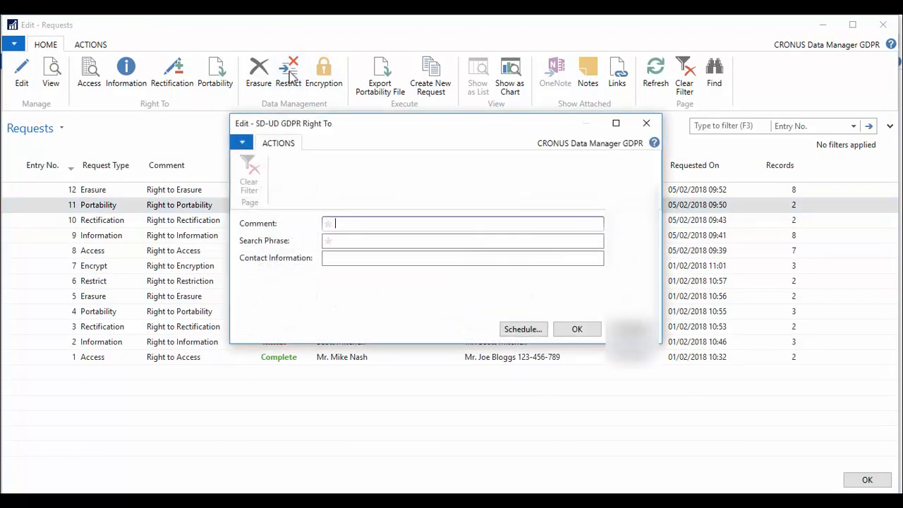
{"action": "type", "text": "Right to Restriction"}
{"action": "key", "text": "Tab"}
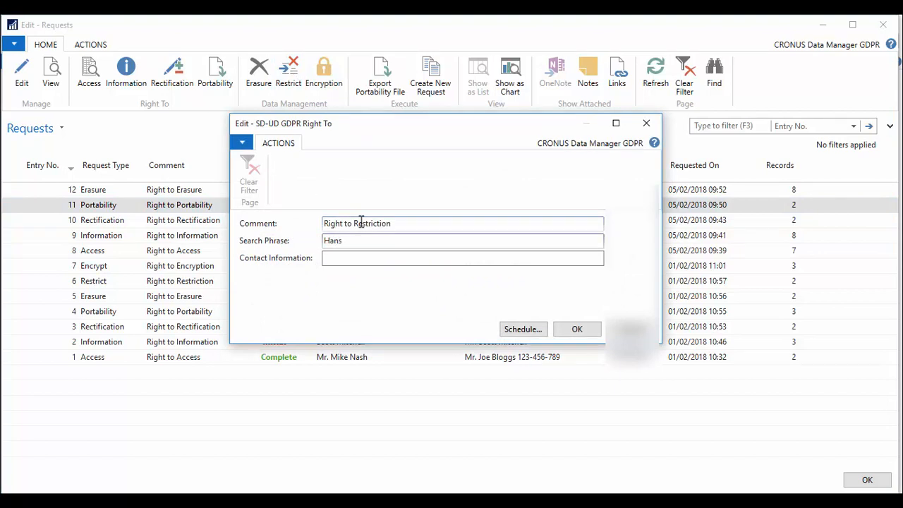
{"action": "type", "text": "Hans Visser"}
{"action": "key", "text": "Tab"}
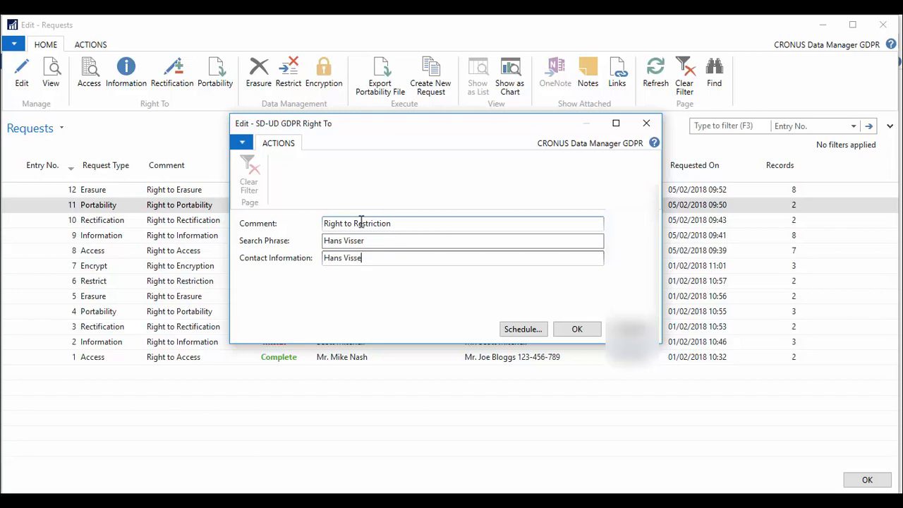
{"action": "type", "text": "Hans Visser"}
{"action": "left_click", "coordinate": [577, 329]}
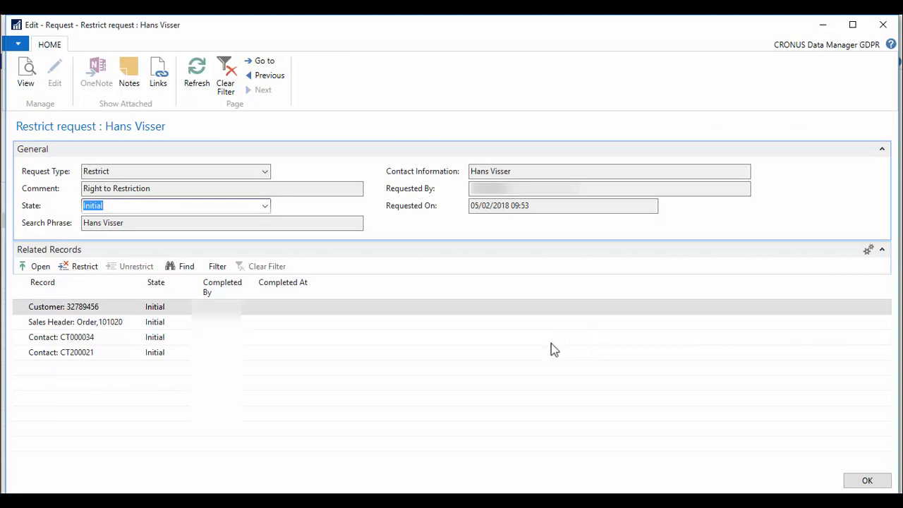
View and restrict the first related Contact record, and set the restrict request's state to Complete
{"action": "left_click", "coordinate": [70, 337]}
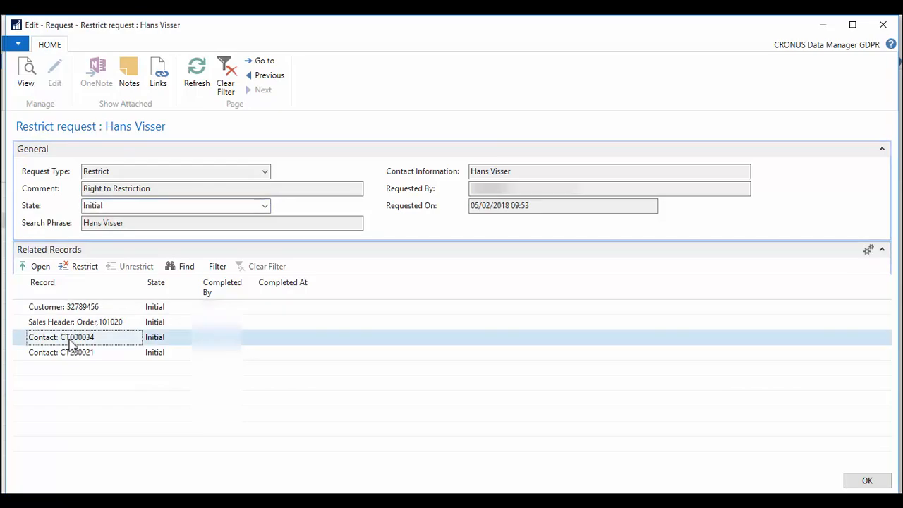
{"action": "left_click", "coordinate": [40, 271]}
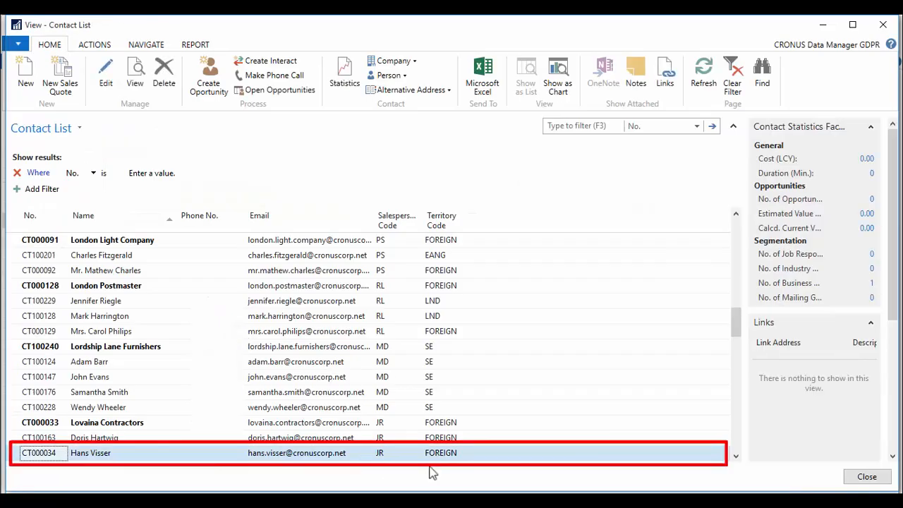
{"action": "left_click", "coordinate": [866, 477]}
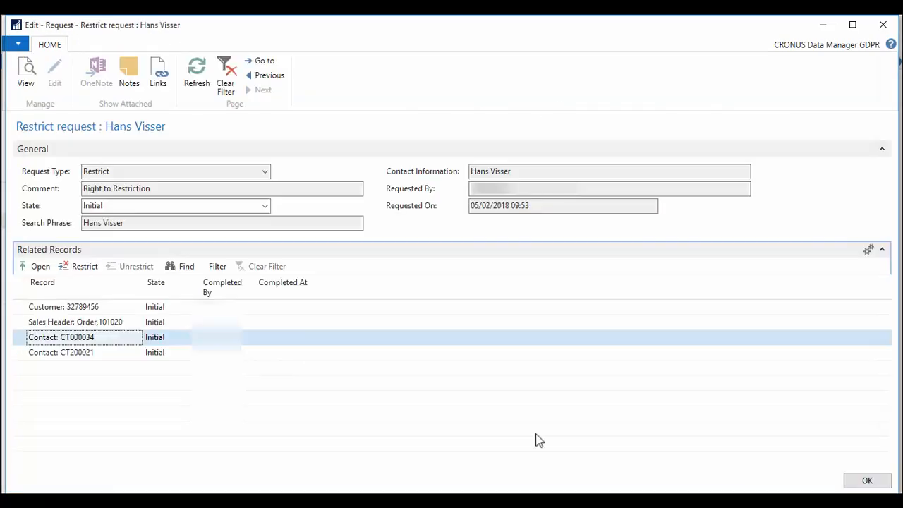
{"action": "left_click", "coordinate": [80, 268]}
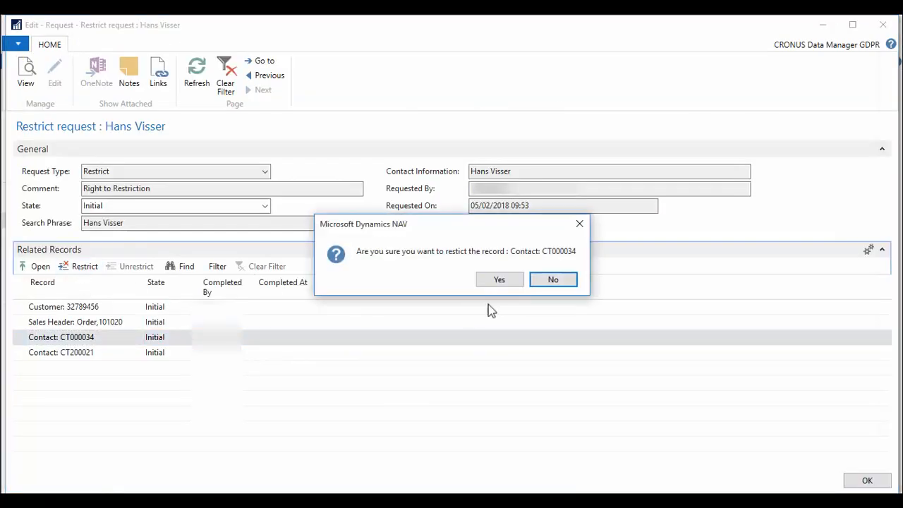
{"action": "left_click", "coordinate": [508, 285]}
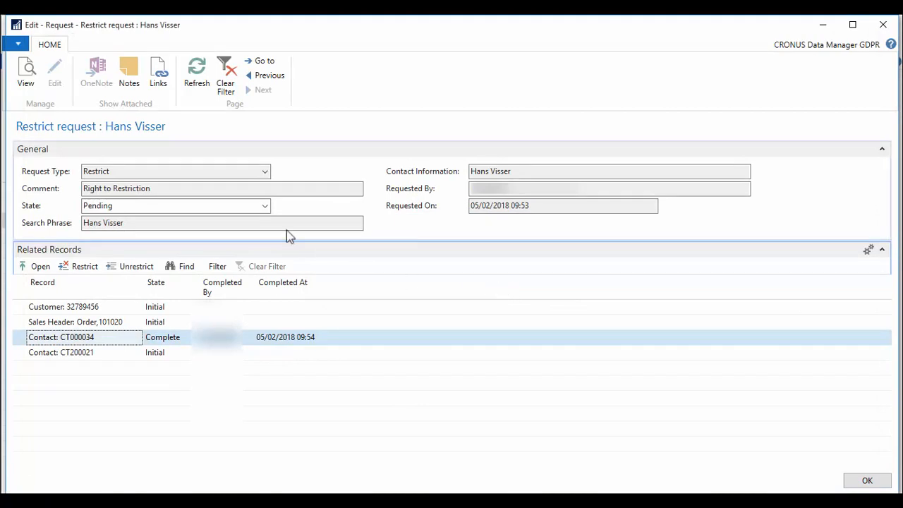
{"action": "left_click", "coordinate": [264, 207]}
{"action": "left_click", "coordinate": [258, 250]}
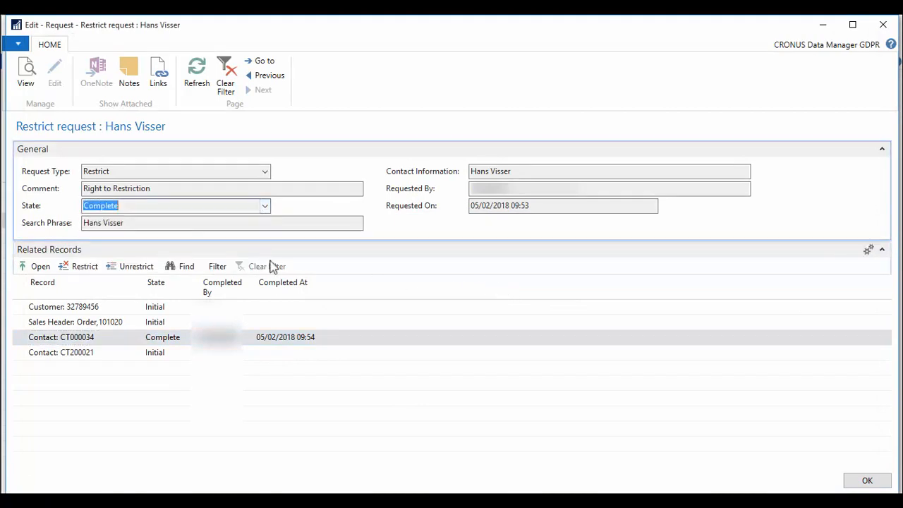
Check the restricted contact's GDPR Comment in the Contact List and return to the request list
{"action": "left_click", "coordinate": [40, 266]}
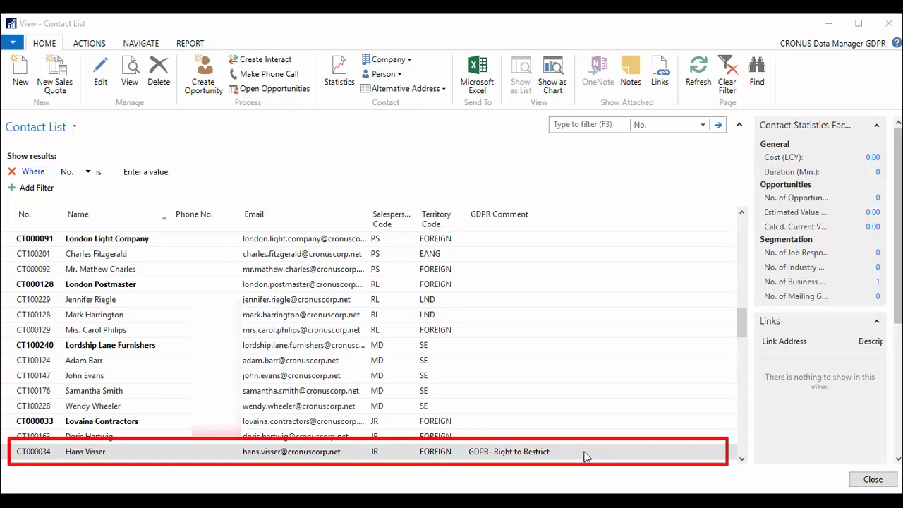
{"action": "left_click", "coordinate": [872, 481]}
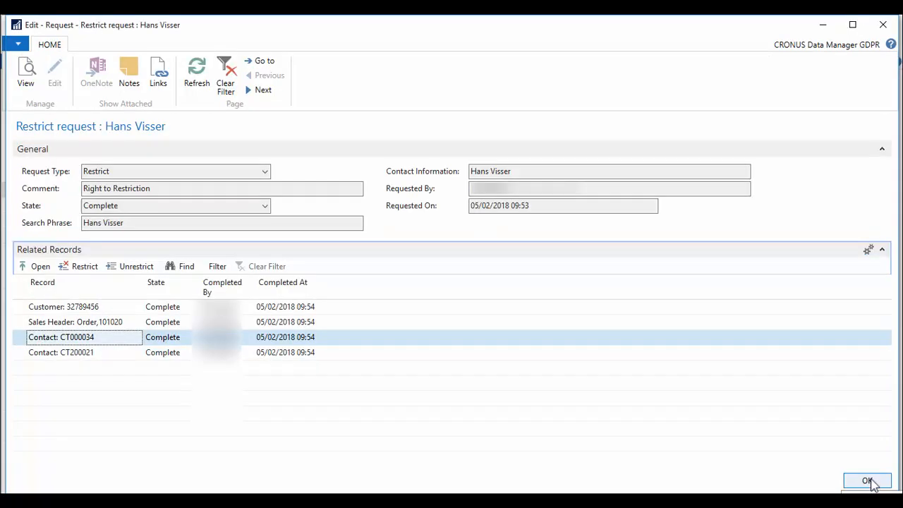
{"action": "left_click", "coordinate": [870, 481]}
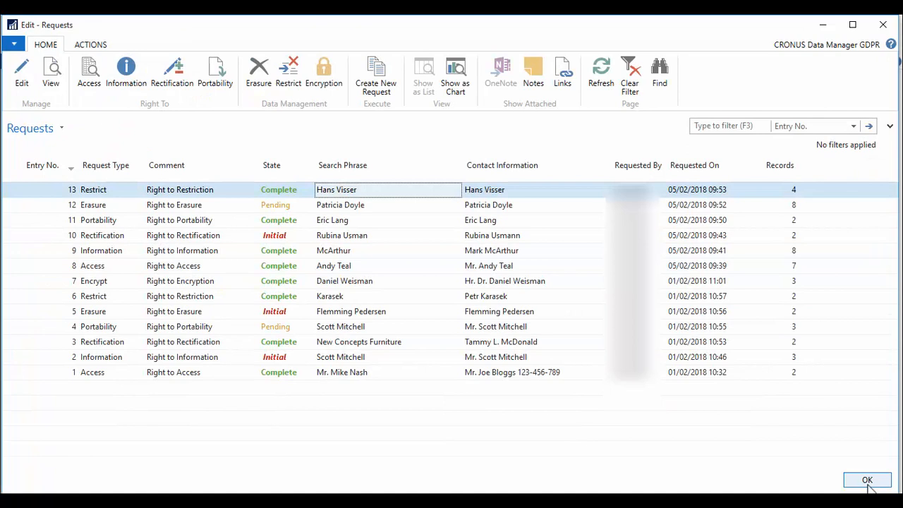
Create an Encryption request with the comment "Right to Encryption" and the person's full name as search phrase and contact information
{"action": "left_click", "coordinate": [328, 85]}
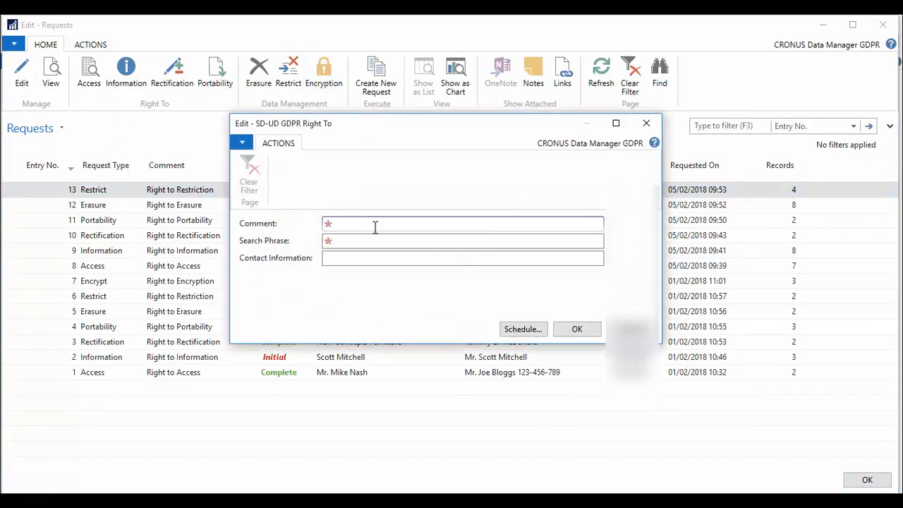
{"action": "type", "text": "Right to Encryption"}
{"action": "key", "text": "Tab"}
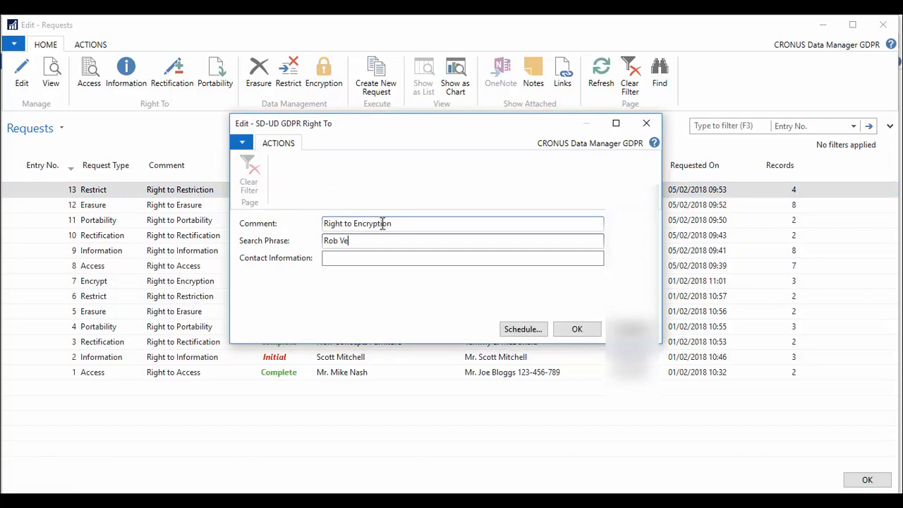
{"action": "left_click", "coordinate": [412, 258]}
{"action": "type", "text": "Rob Verhoff"}
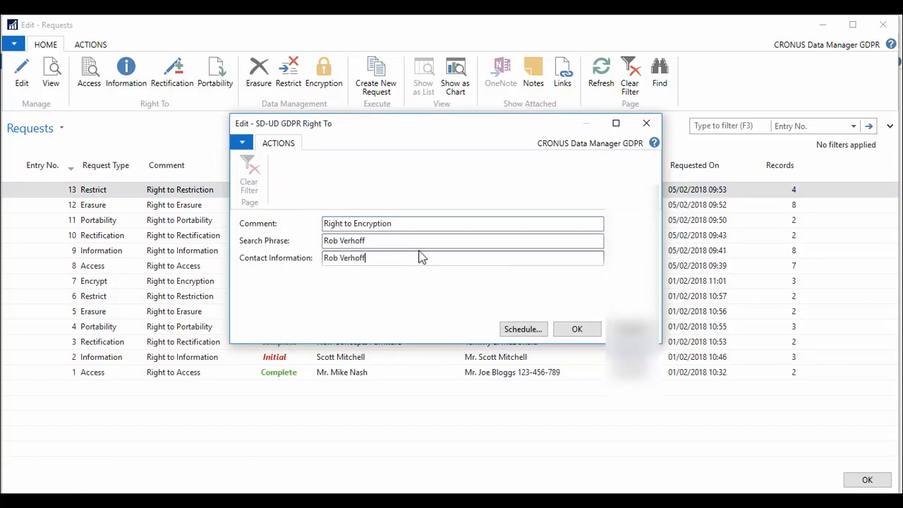
{"action": "left_click", "coordinate": [575, 330]}
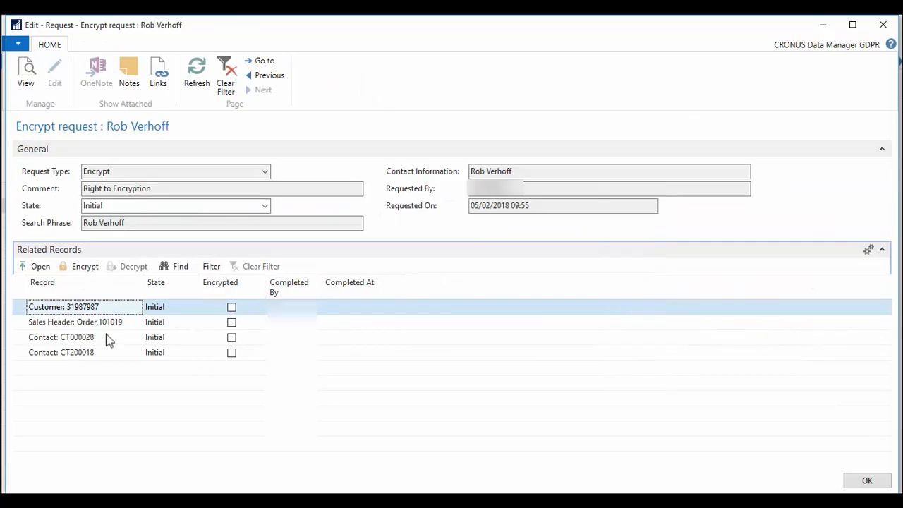
View the first related Contact record of the encrypt request and encrypt it
{"action": "left_click", "coordinate": [92, 341]}
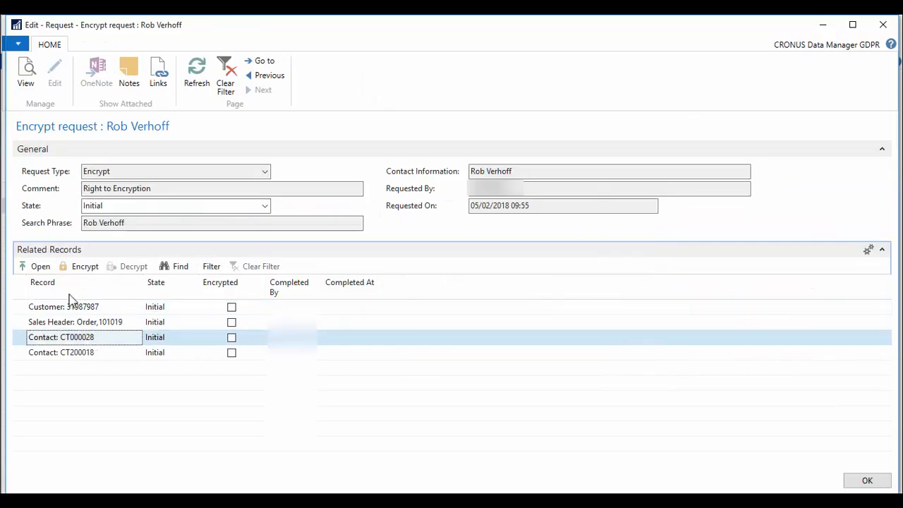
{"action": "left_click", "coordinate": [46, 270]}
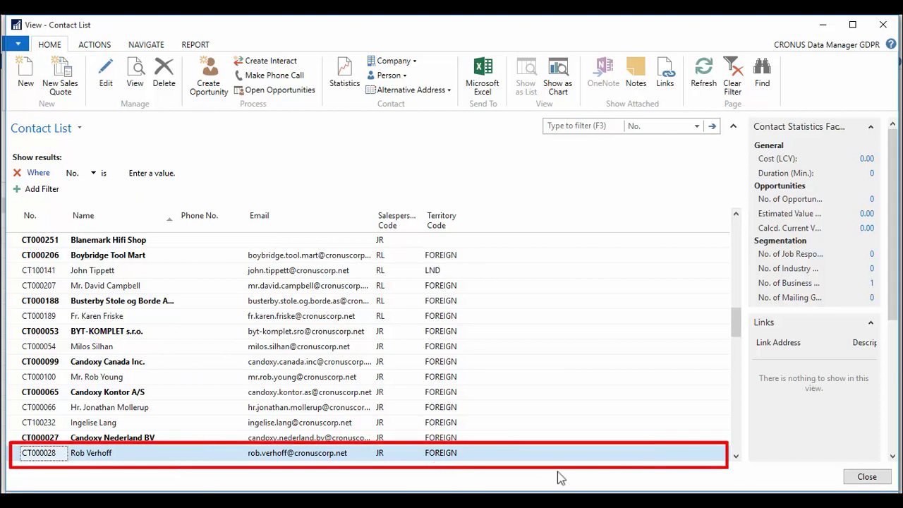
{"action": "left_click", "coordinate": [861, 482]}
{"action": "left_click", "coordinate": [85, 266]}
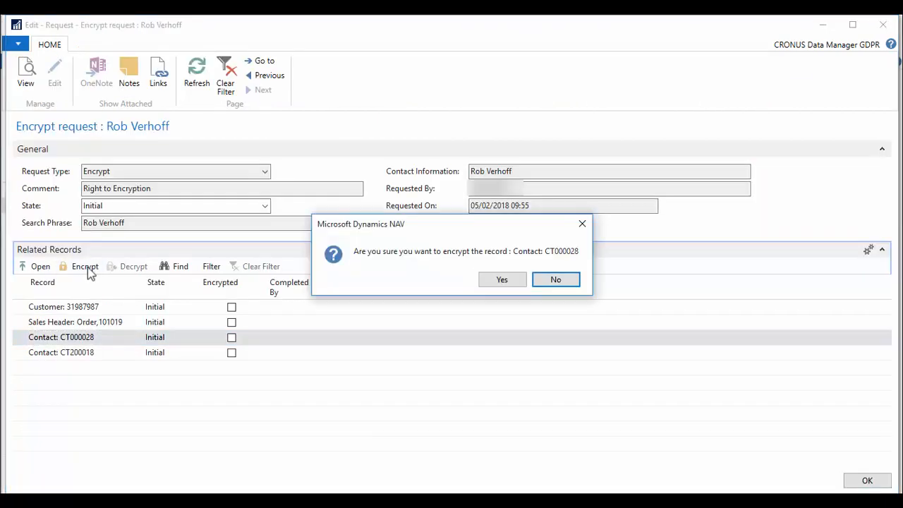
{"action": "left_click", "coordinate": [496, 285]}
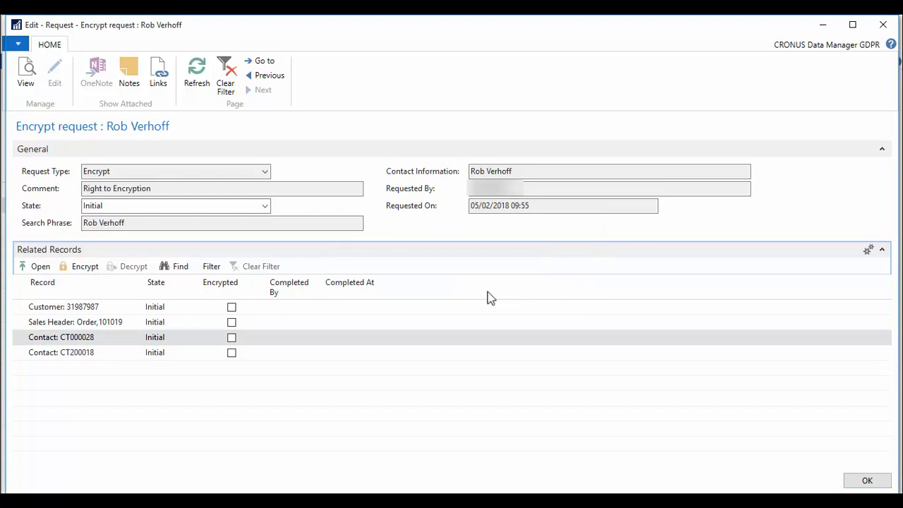
Examine the encrypted contact's name and email fields in the Contact List and return to the request list
{"action": "left_click", "coordinate": [33, 267]}
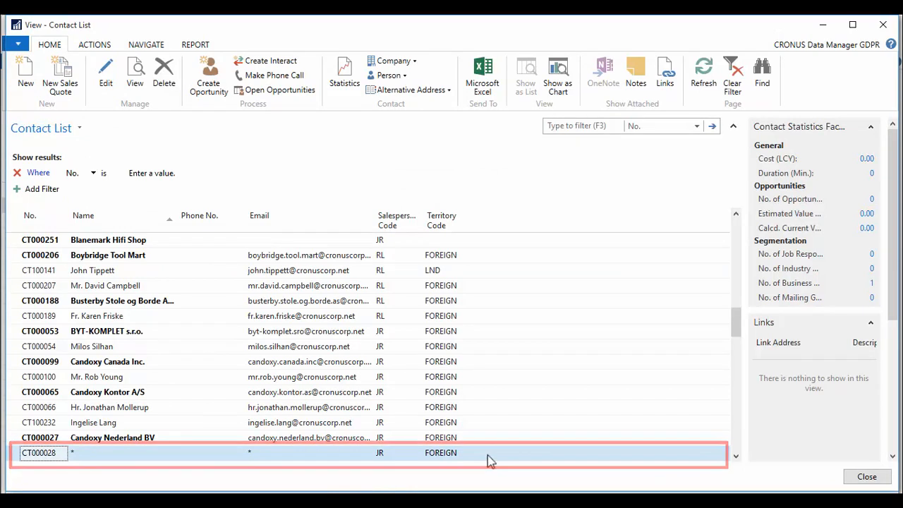
{"action": "left_click", "coordinate": [867, 477]}
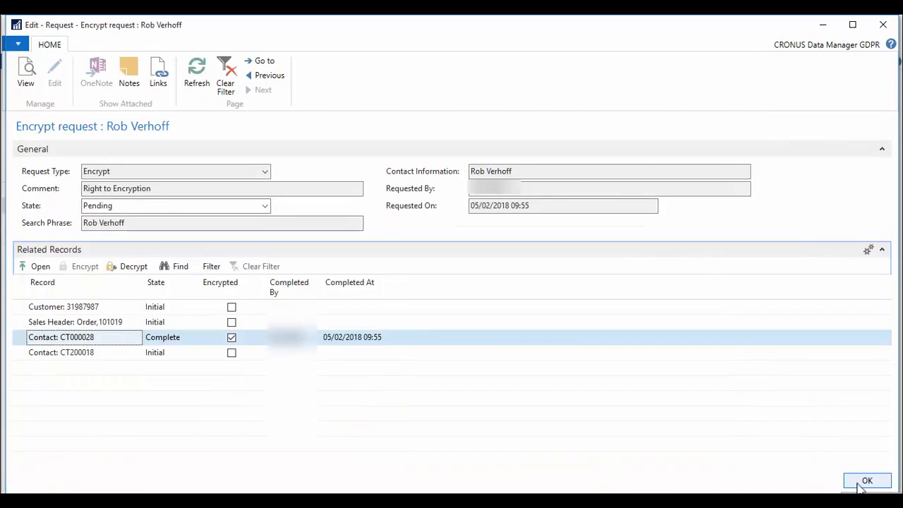
{"action": "left_click", "coordinate": [867, 481]}
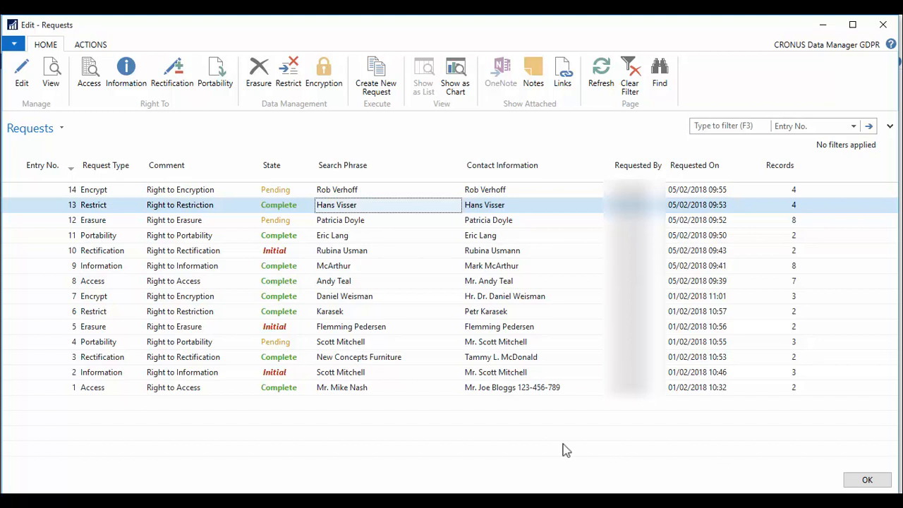